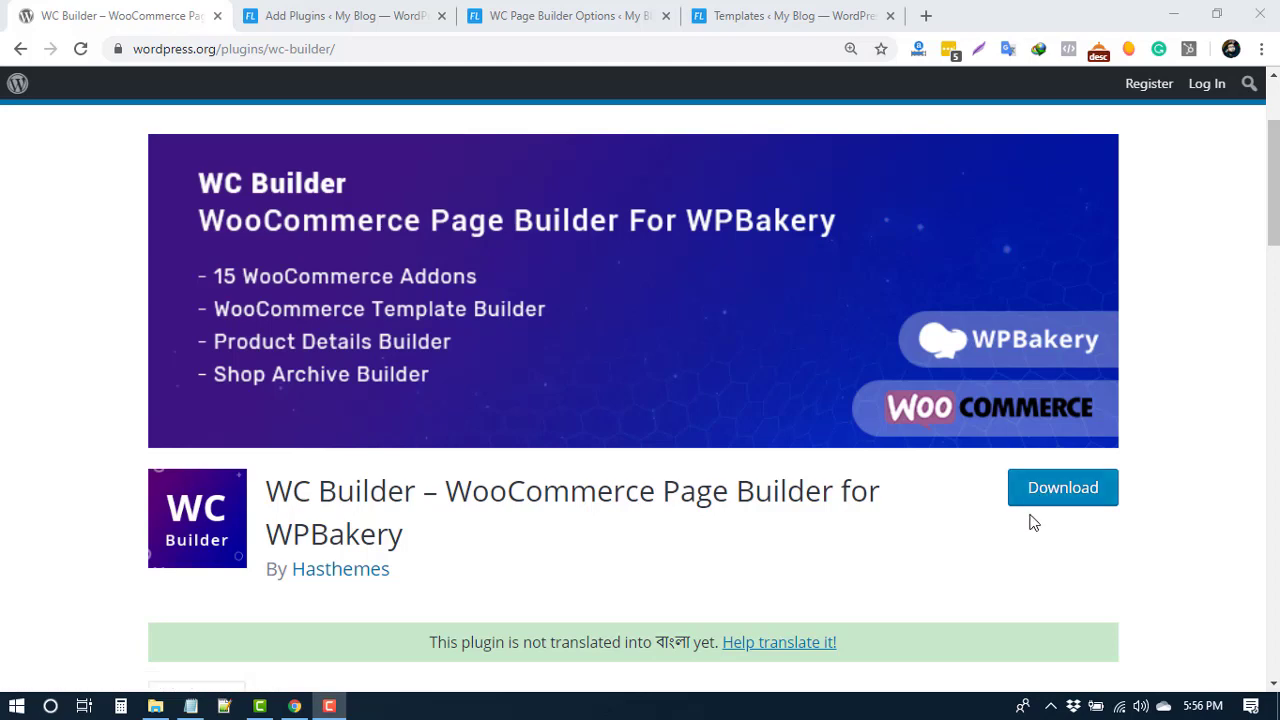
# Step: Confirm WC Builder – WooCommerce Page Builder for WPBakery shows as Active in the Add Plugins results
pyautogui.moveTo(414, 551); pyautogui.dragTo(270, 472)
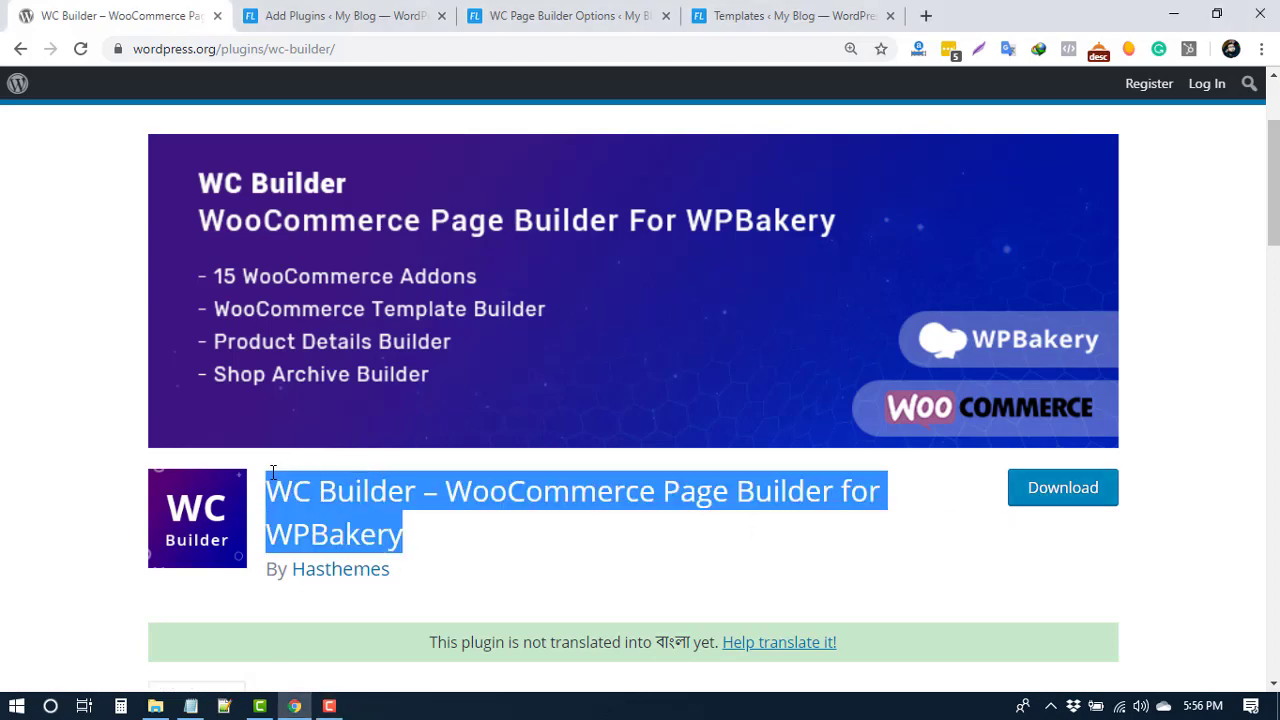
pyautogui.click(340, 15)
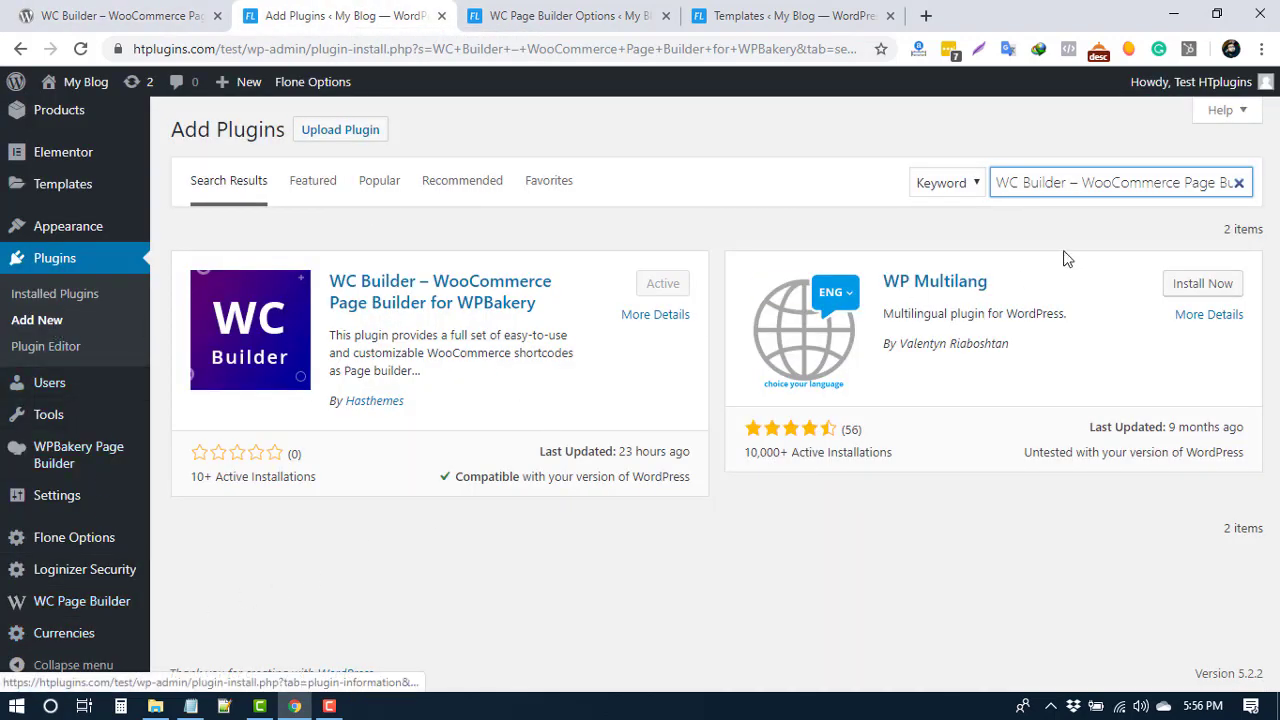
pyautogui.click(1080, 182)
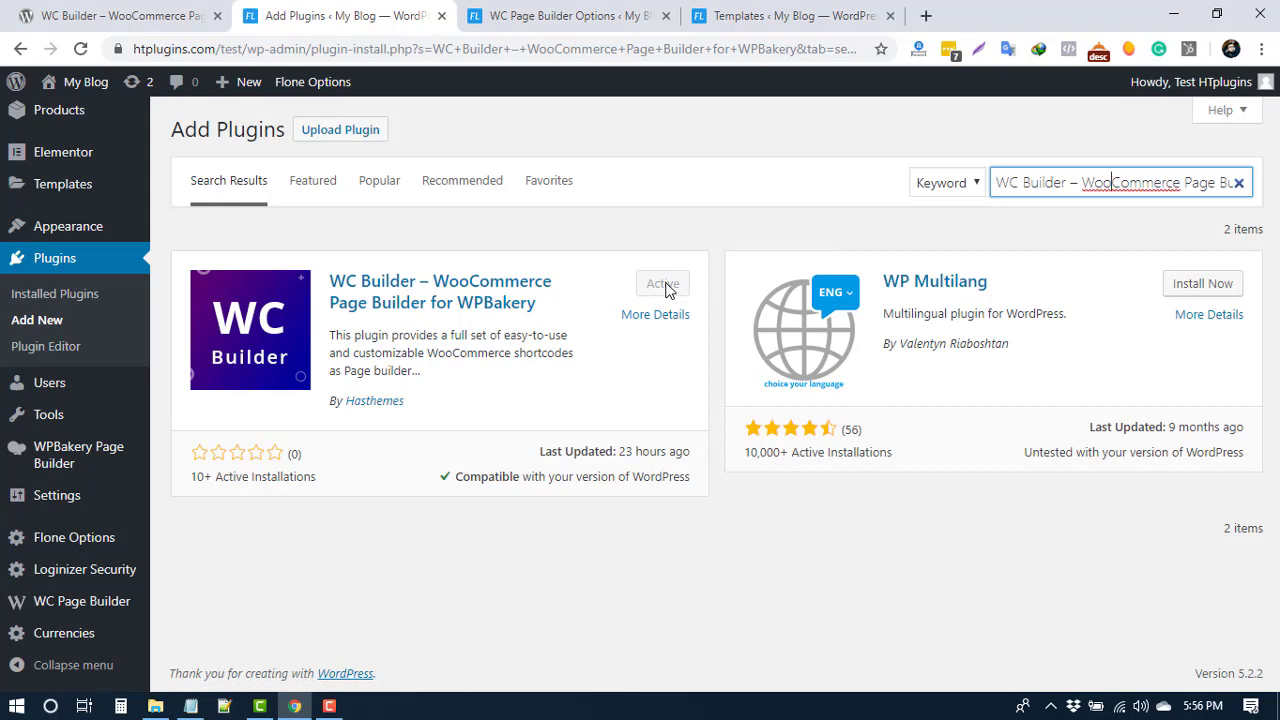
pyautogui.moveTo(108, 600)
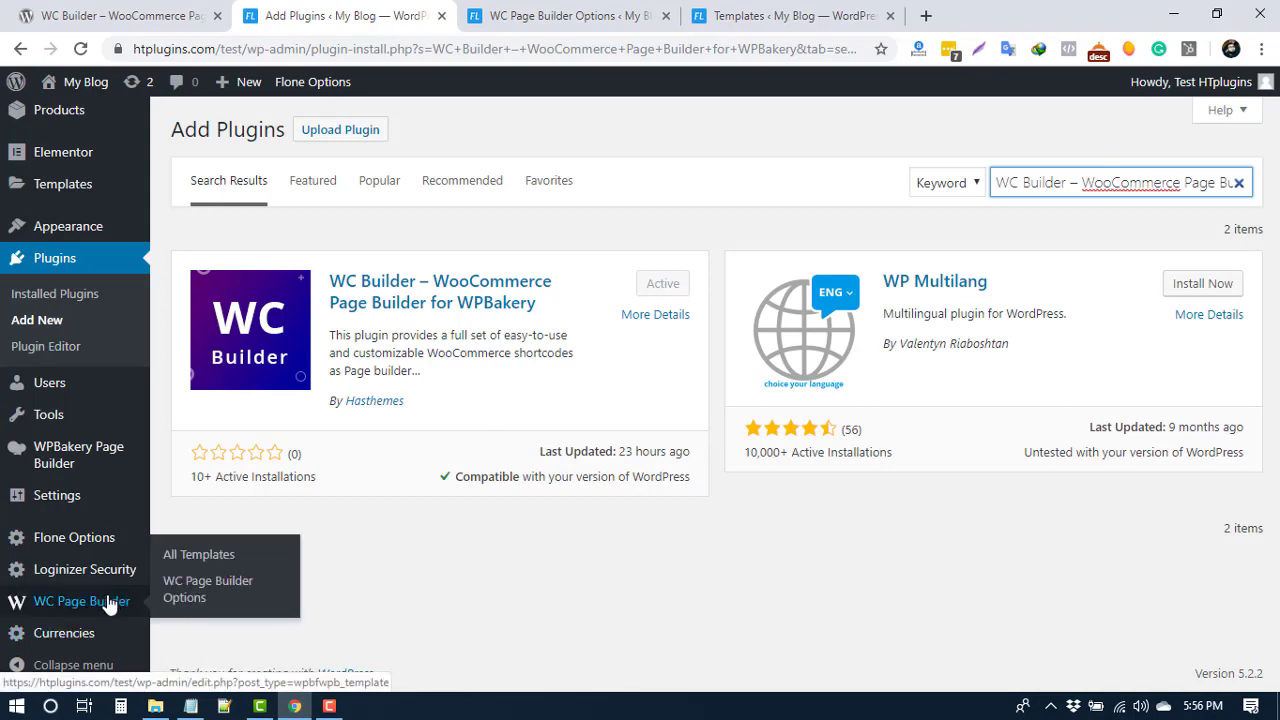
# Step: Confirm the All Templates list is empty, then return to the WooCommerce Template settings
pyautogui.click(565, 16)
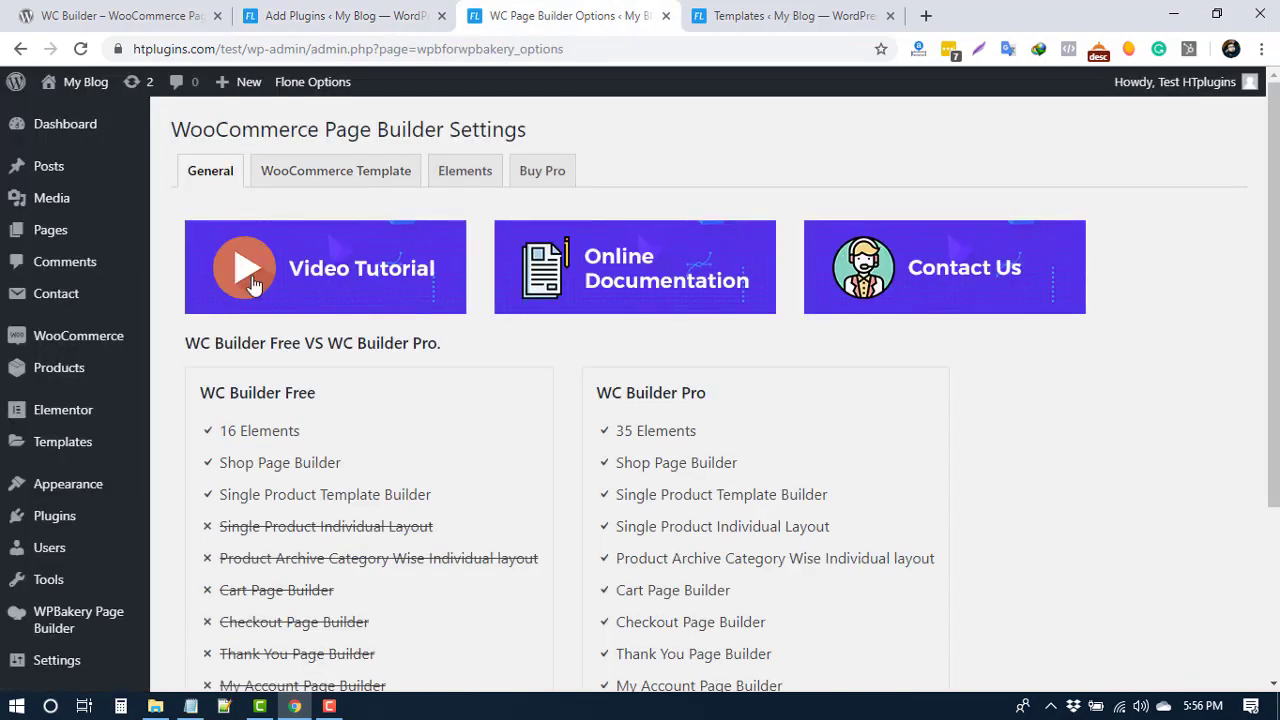
pyautogui.scroll(-1, 510, 518)
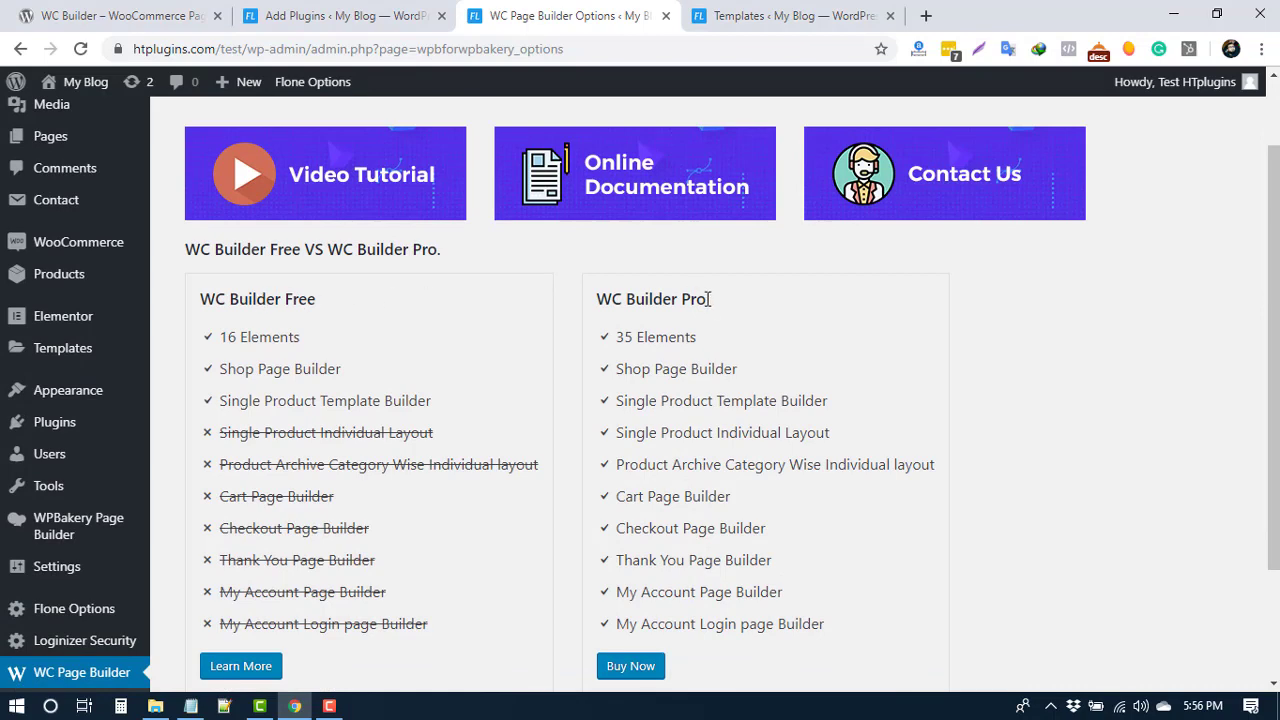
pyautogui.hotkey('ctrl', 'Tab')
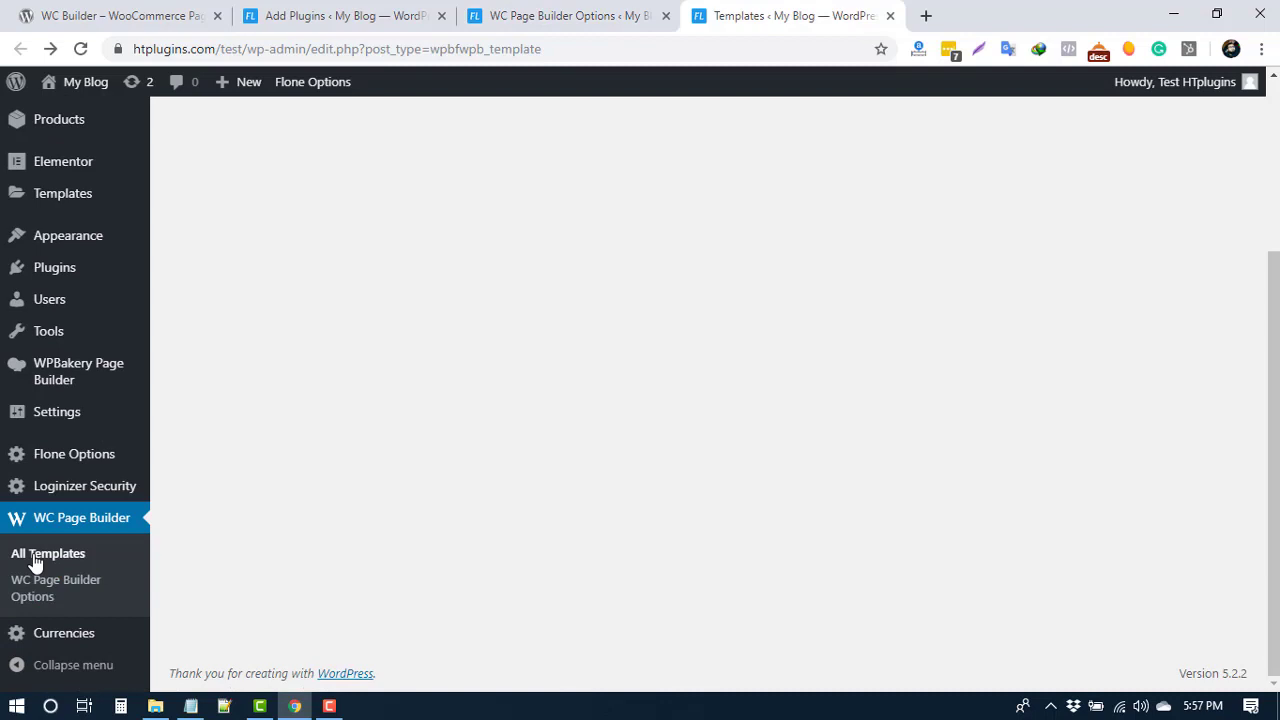
pyautogui.click(94, 558)
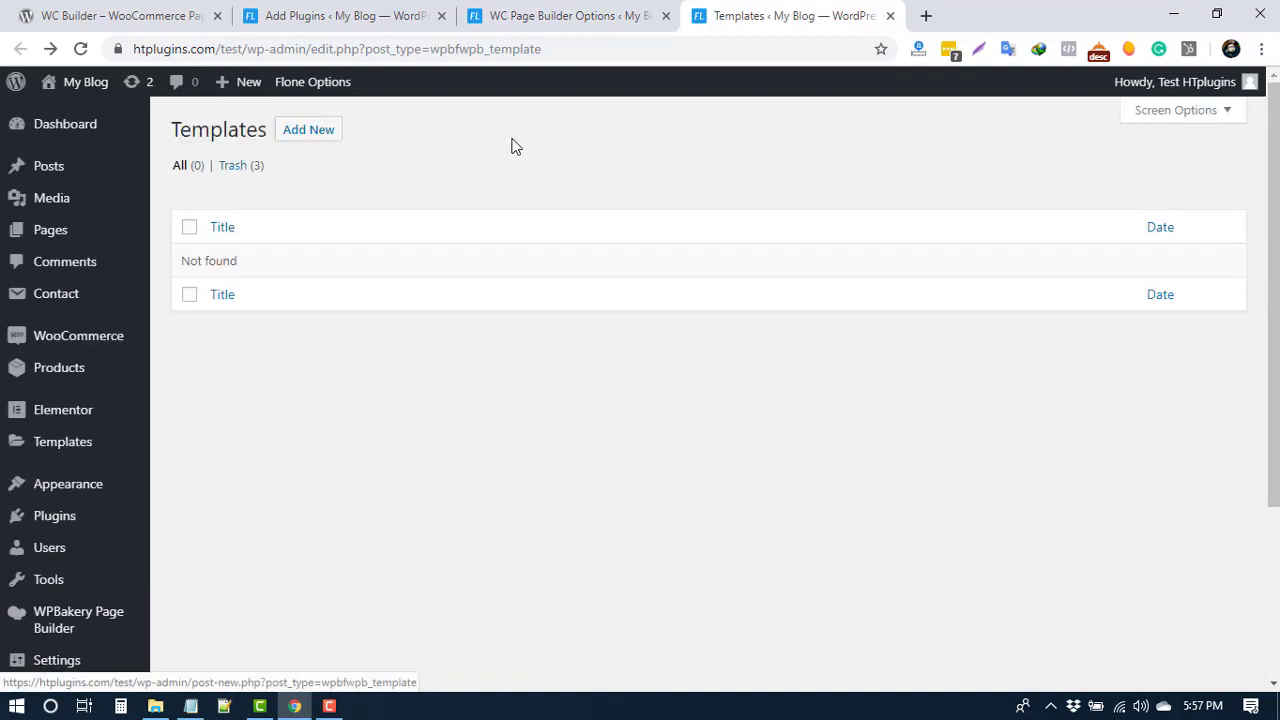
pyautogui.click(545, 14)
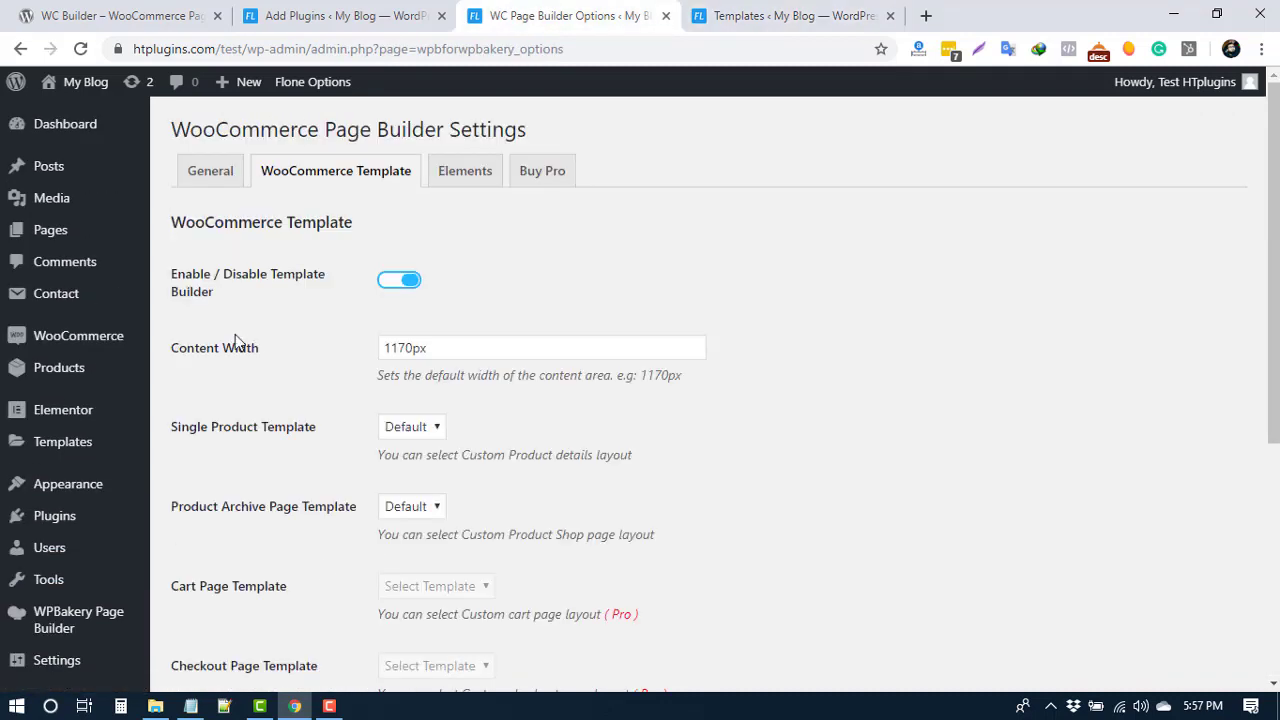
# Step: Review the Single Product Template choices, the Elements on/off settings and the Pro pricing
pyautogui.click(430, 433)
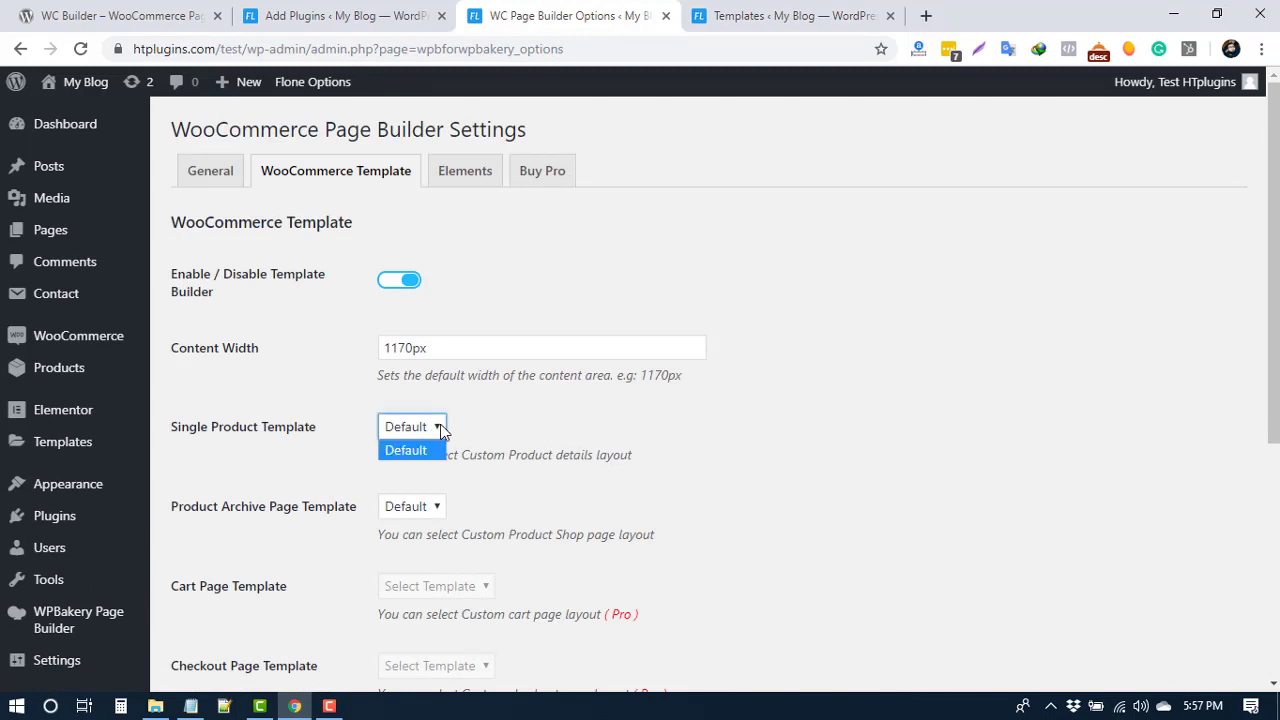
pyautogui.click(468, 180)
pyautogui.click(466, 176)
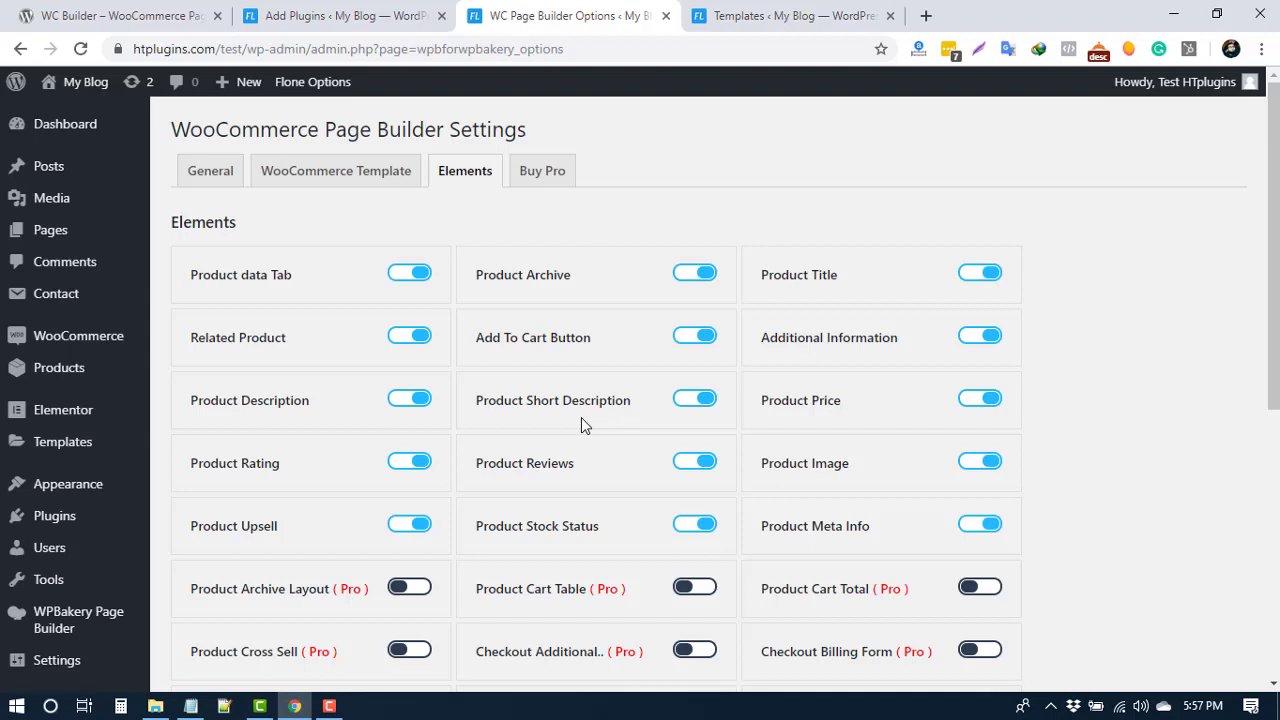
pyautogui.click(556, 172)
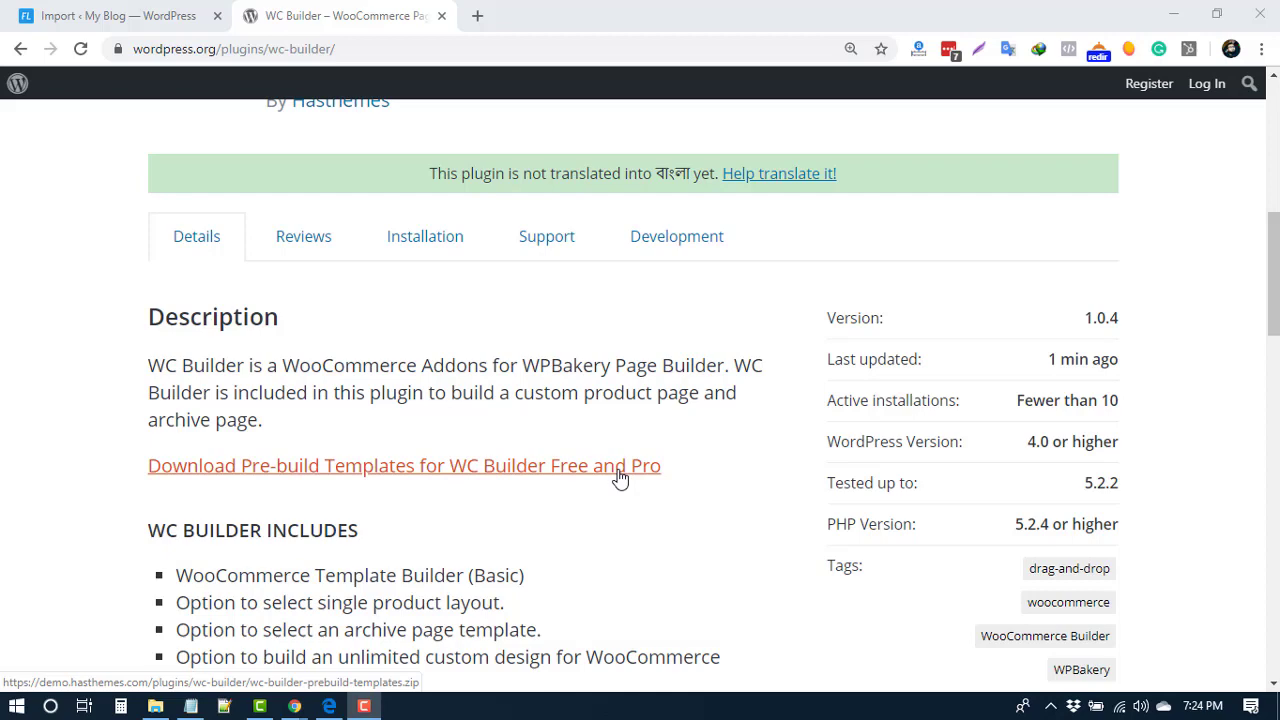
# Step: Download the wc-builder-prebuild-templates.zip archive from the plugin's wordpress.org page
pyautogui.click(619, 478)
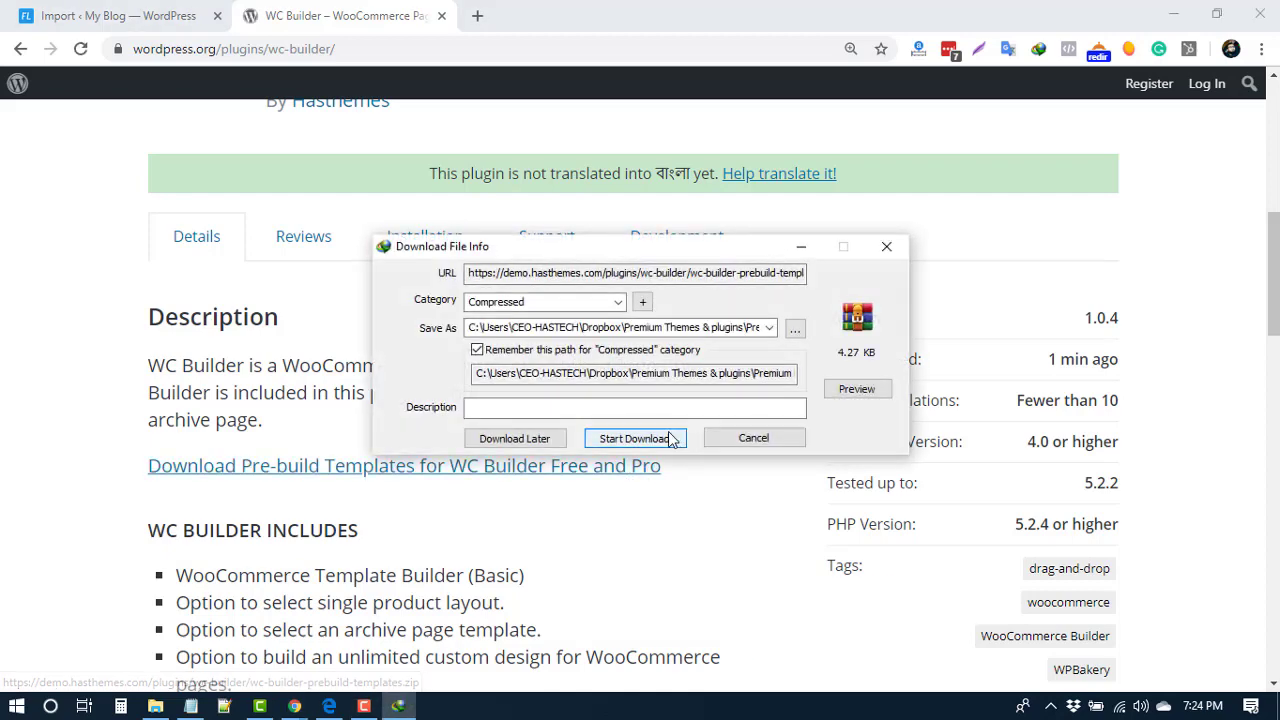
pyautogui.click(672, 440)
pyautogui.click(795, 416)
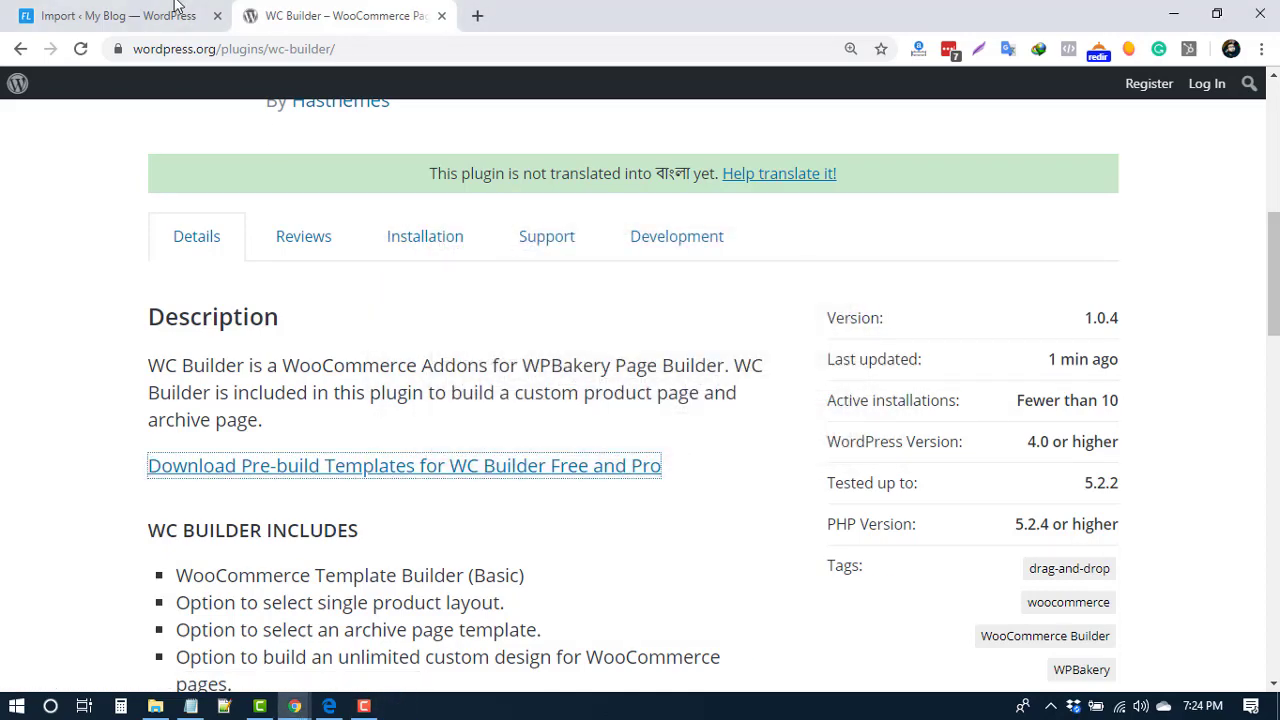
# Step: Go to Tools > Import and run the WordPress importer
pyautogui.click(160, 10)
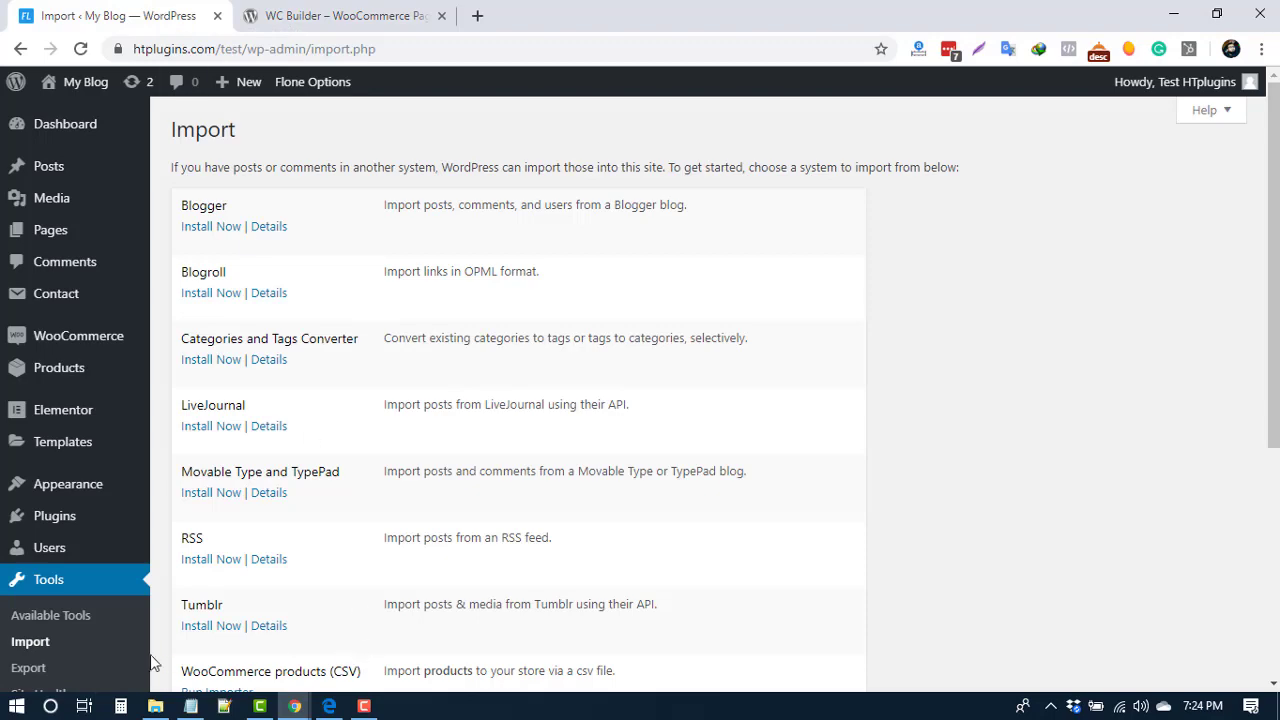
pyautogui.scroll(-1, 152, 662)
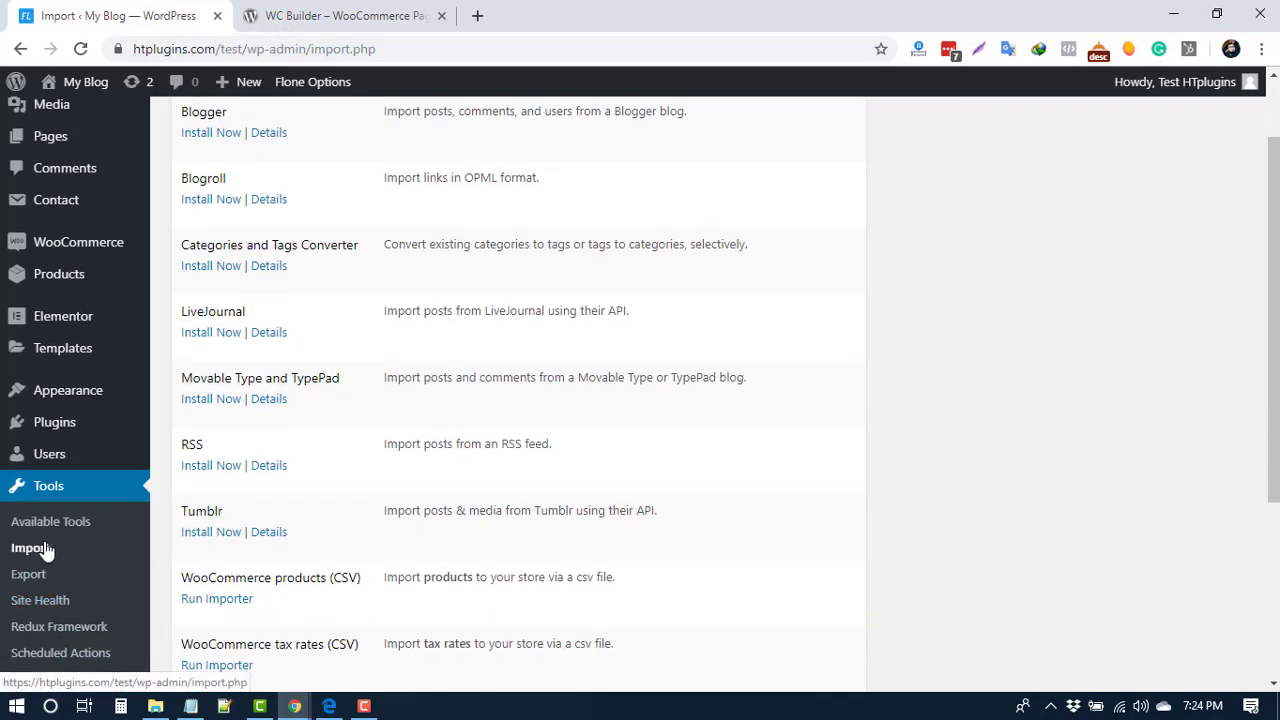
pyautogui.scroll(-2, 320, 560)
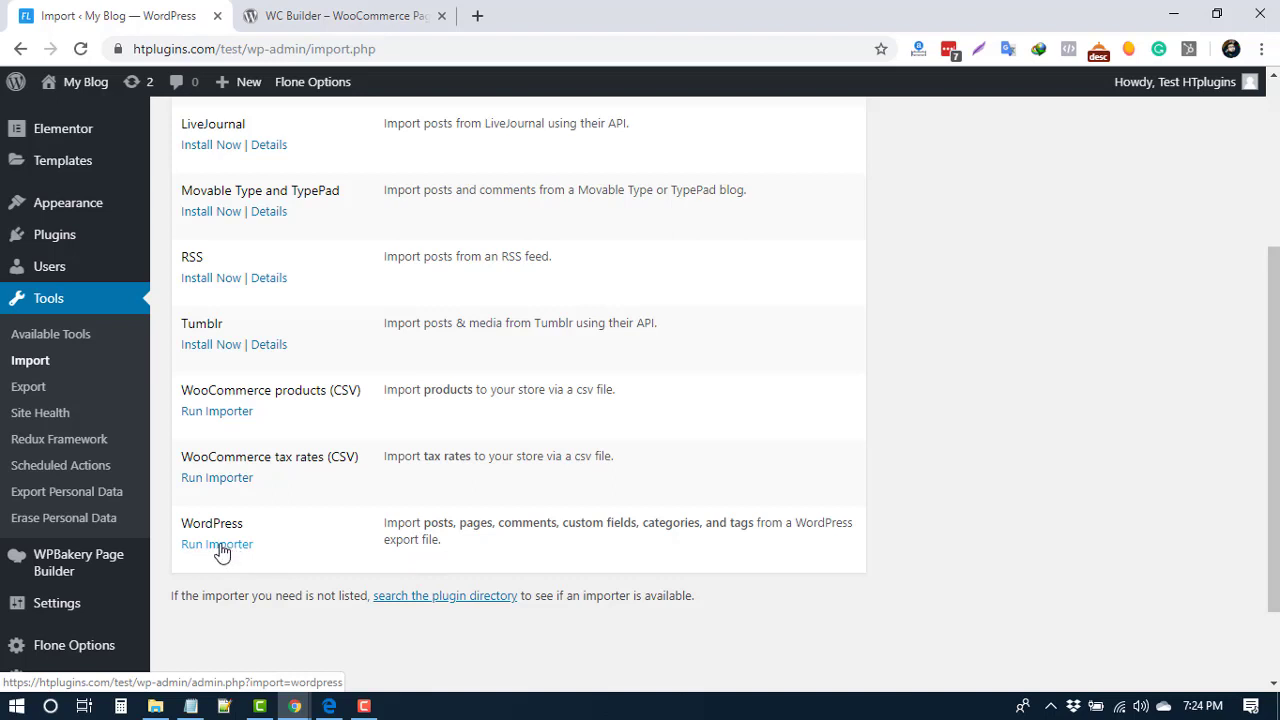
pyautogui.click(221, 549)
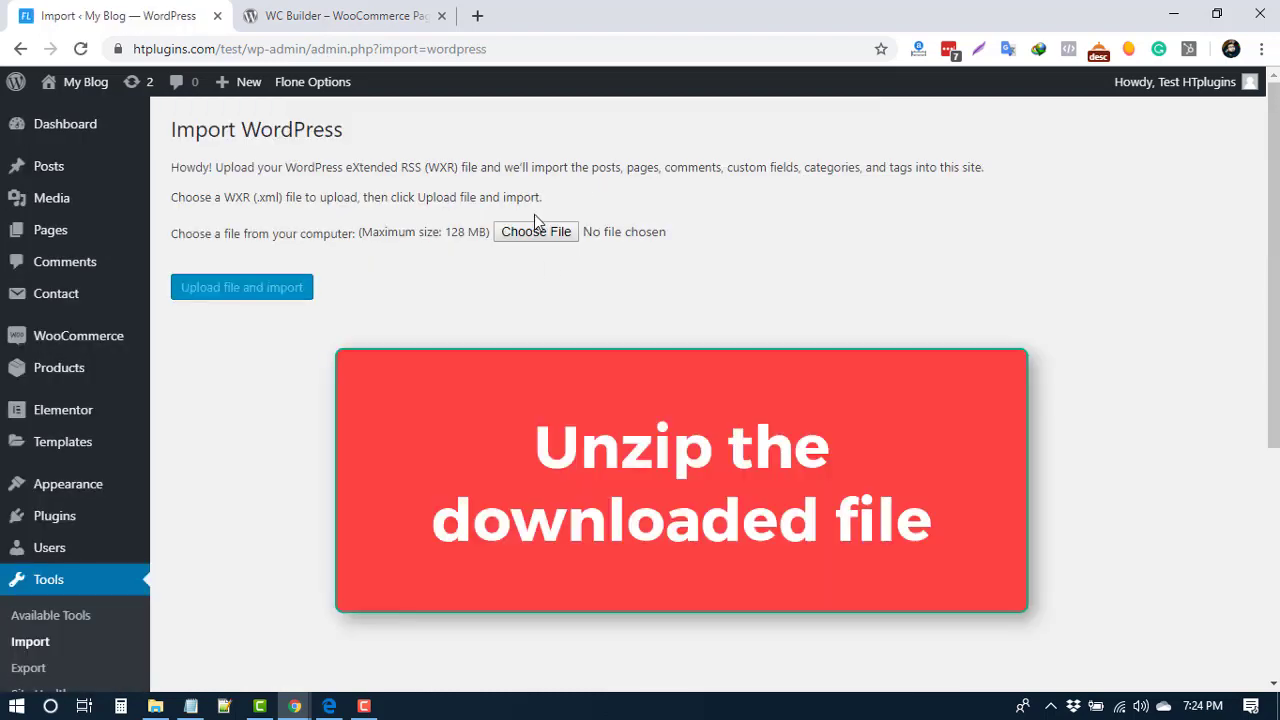
# Step: Upload wc-builder-prebuild-templates.xml to the WordPress importer
pyautogui.click(524, 232)
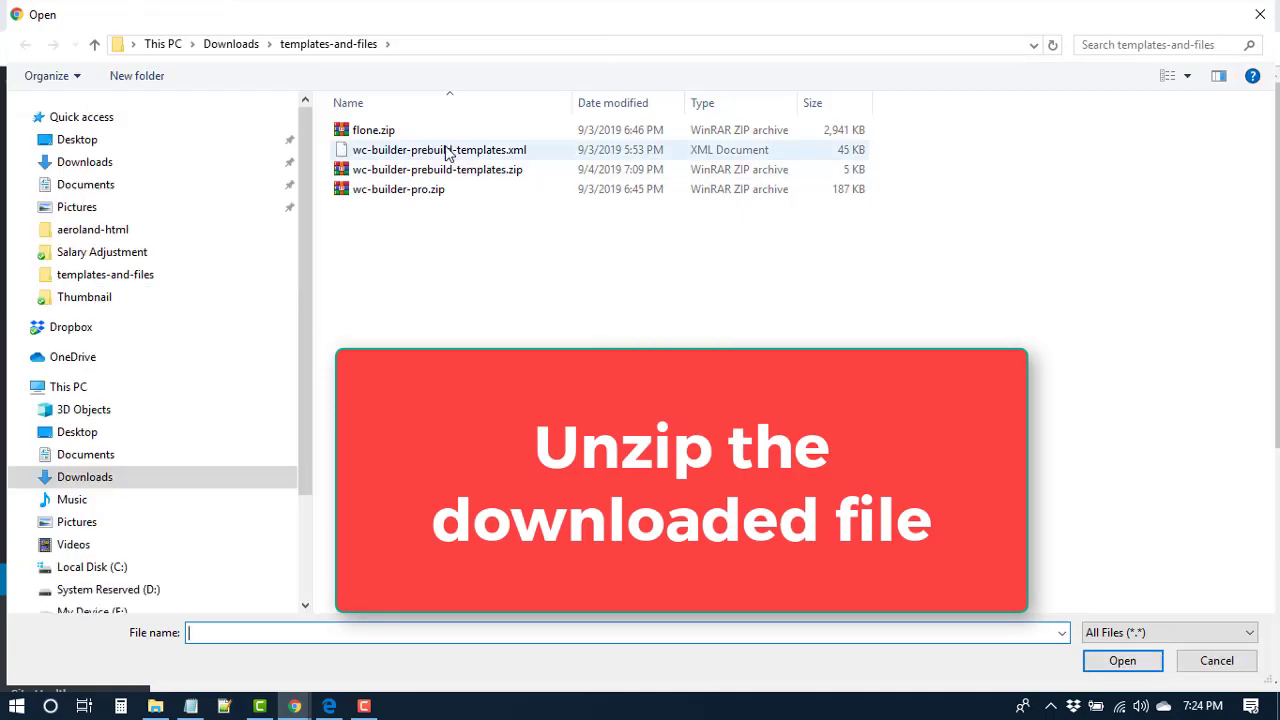
pyautogui.click(449, 150)
pyautogui.click(1124, 659)
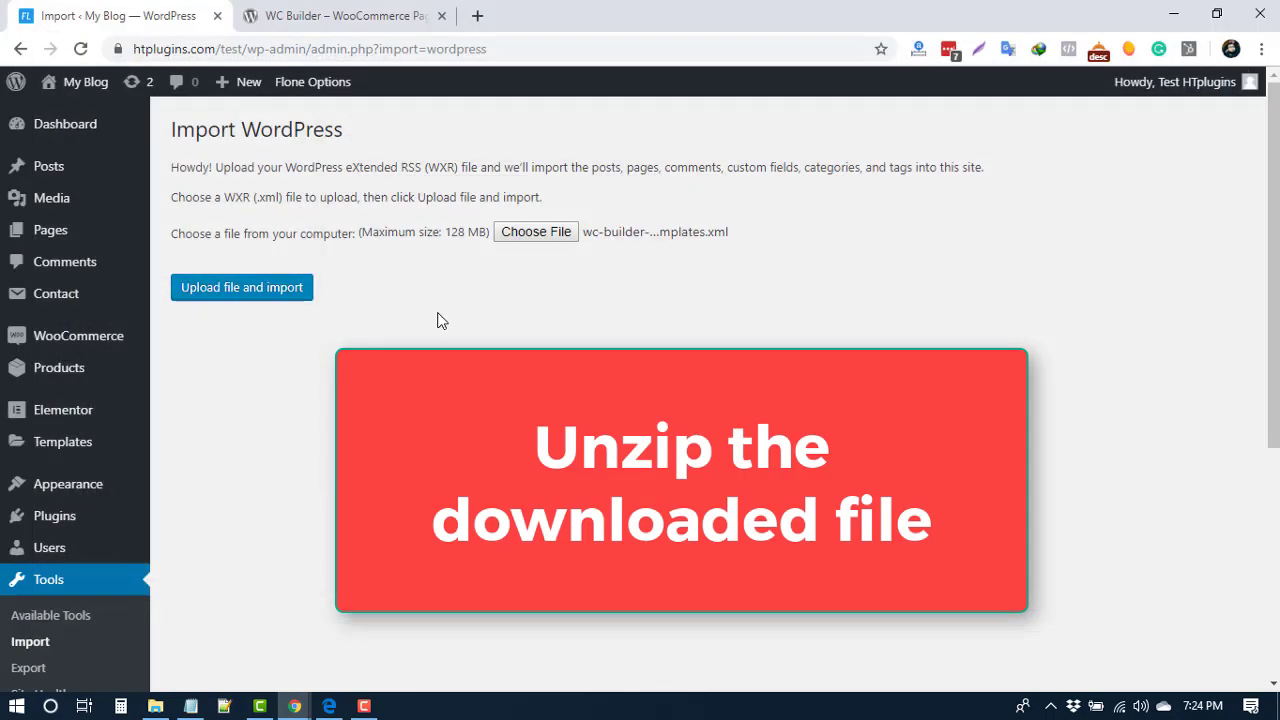
pyautogui.click(270, 287)
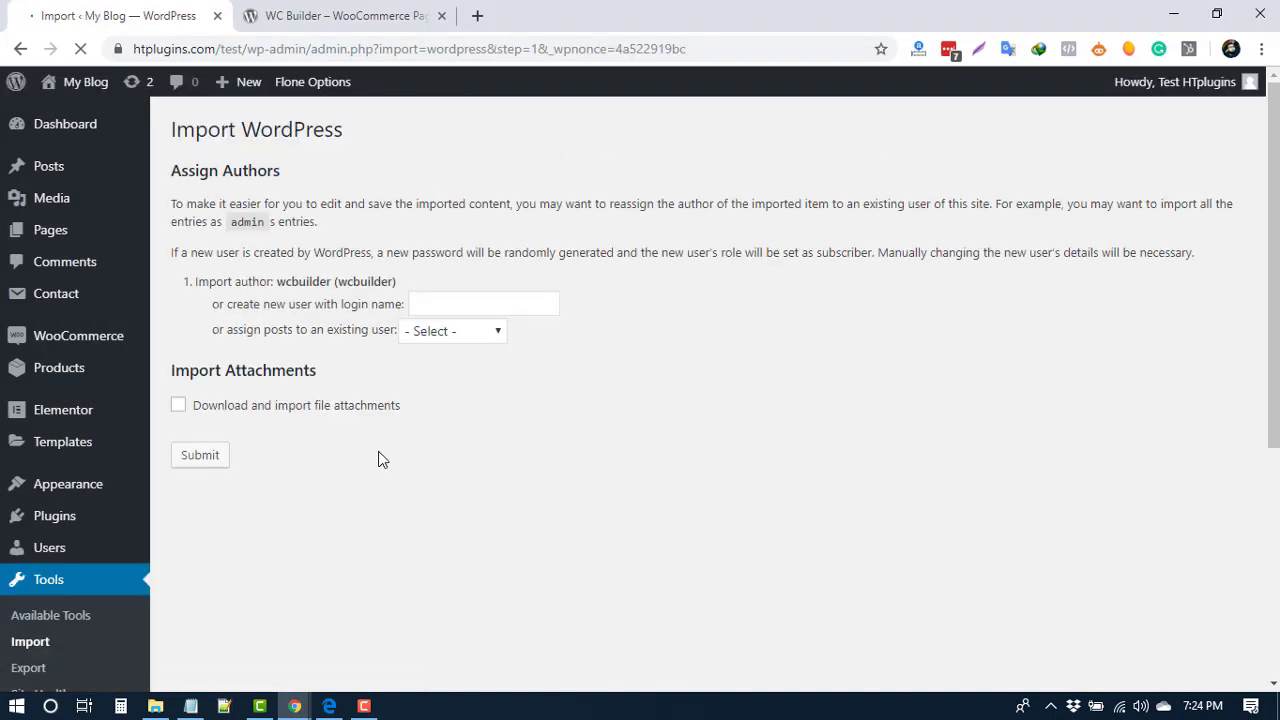
# Step: Assign the imported posts to the existing site user and run the import
pyautogui.click(450, 334)
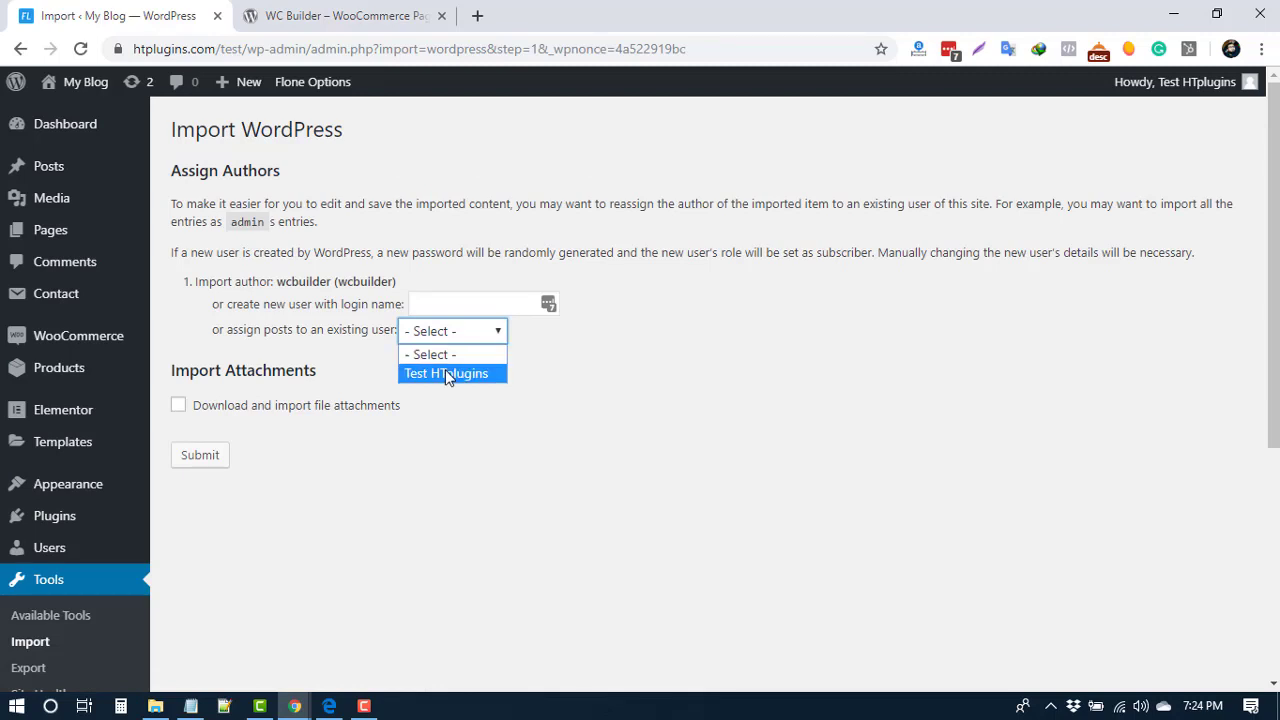
pyautogui.click(445, 372)
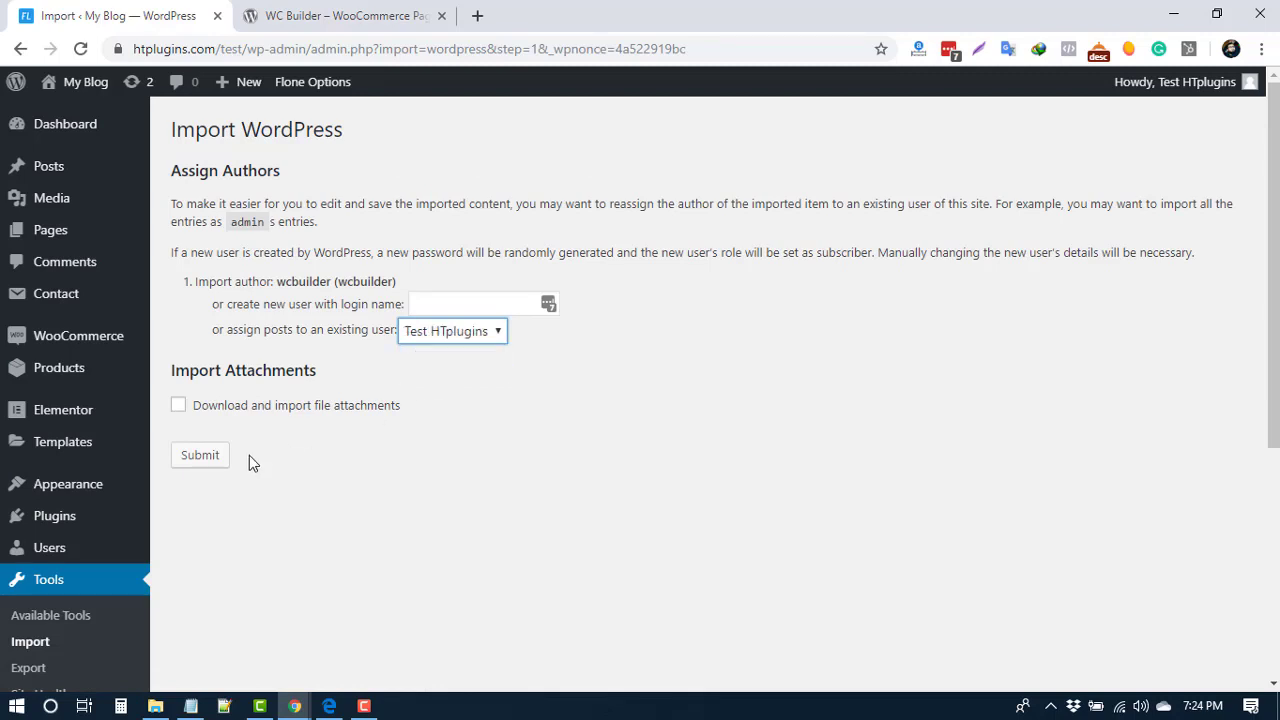
pyautogui.click(197, 456)
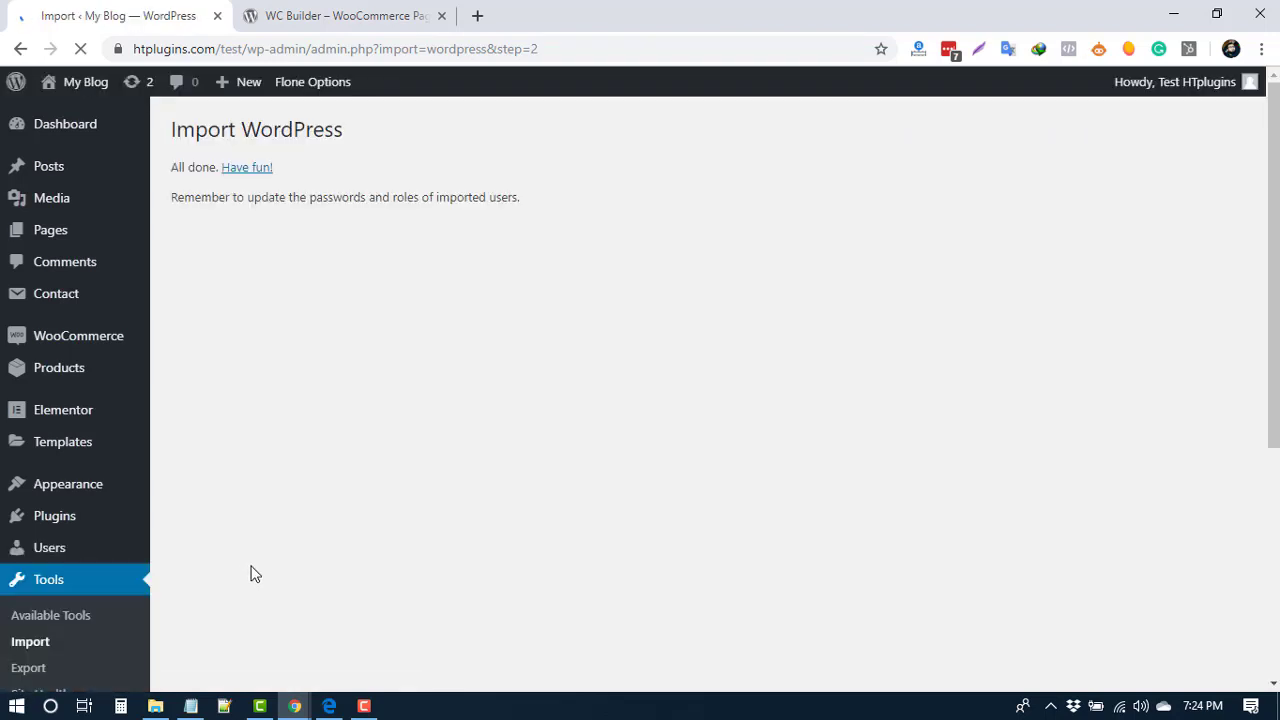
# Step: List all WC Page Builder templates and scroll through the 13 imported ones, including Single Product Templates 1–6
pyautogui.scroll(-4, 251, 574)
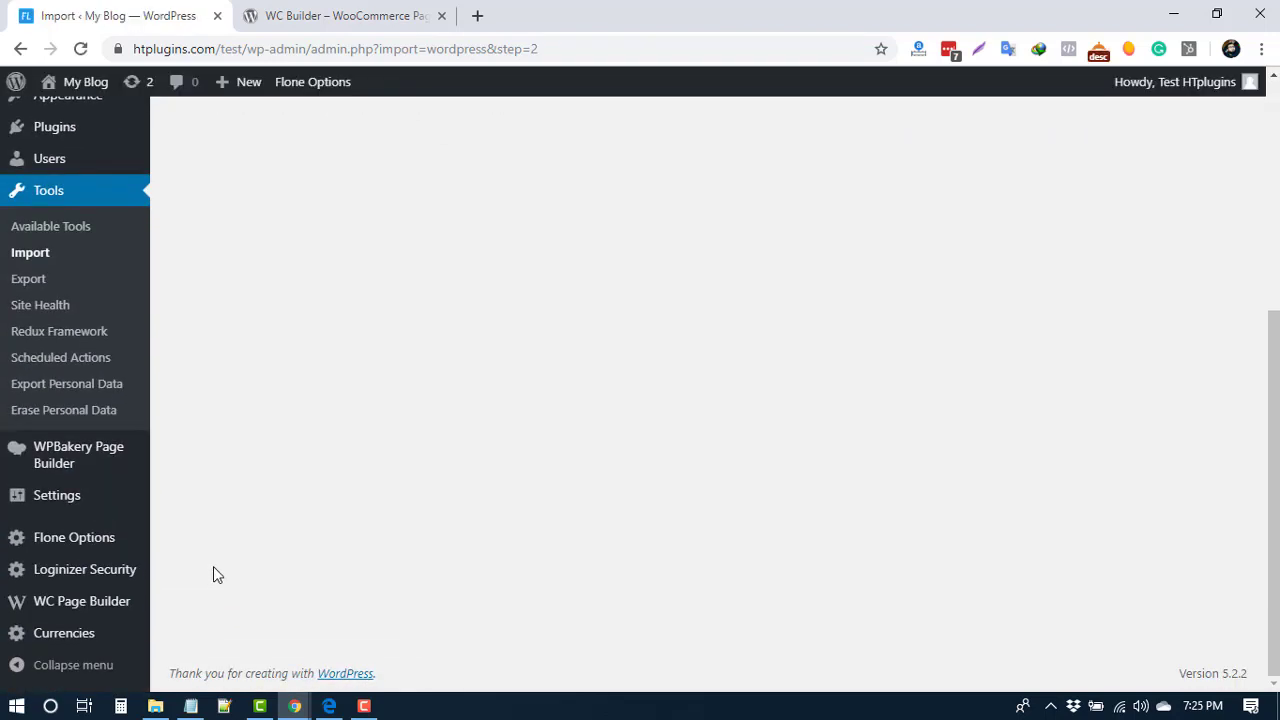
pyautogui.moveTo(114, 600)
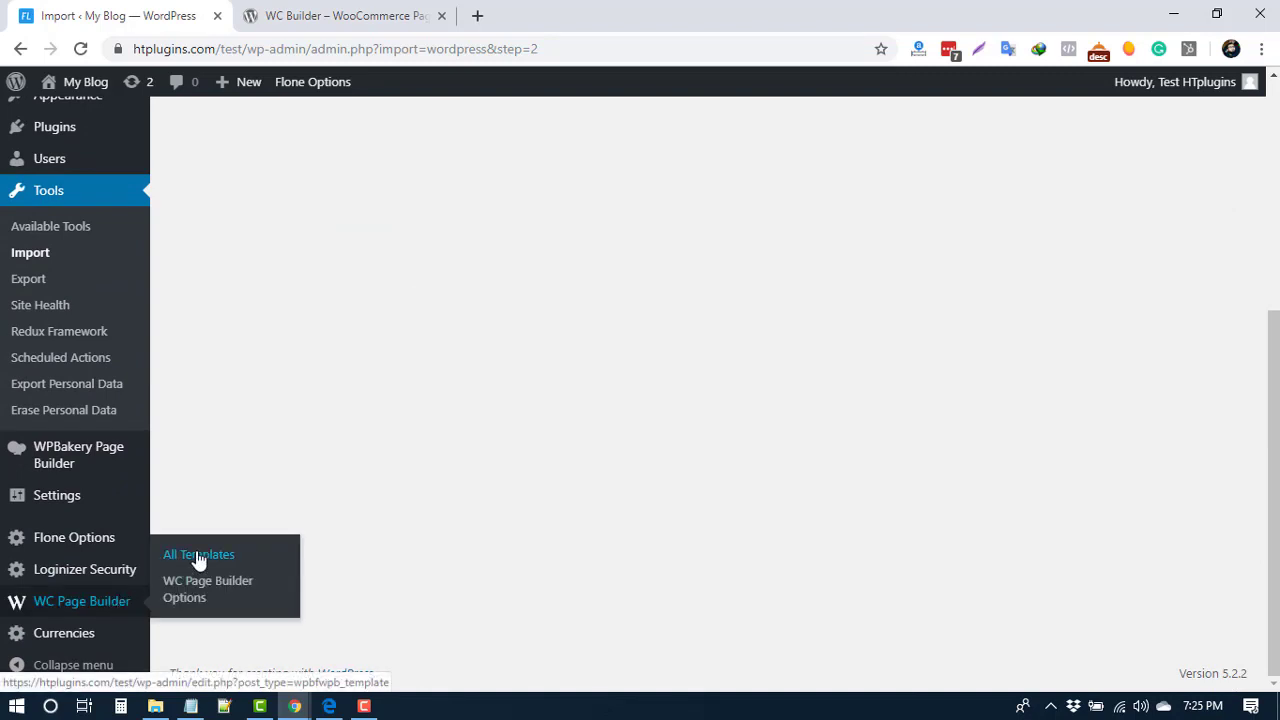
pyautogui.click(190, 560)
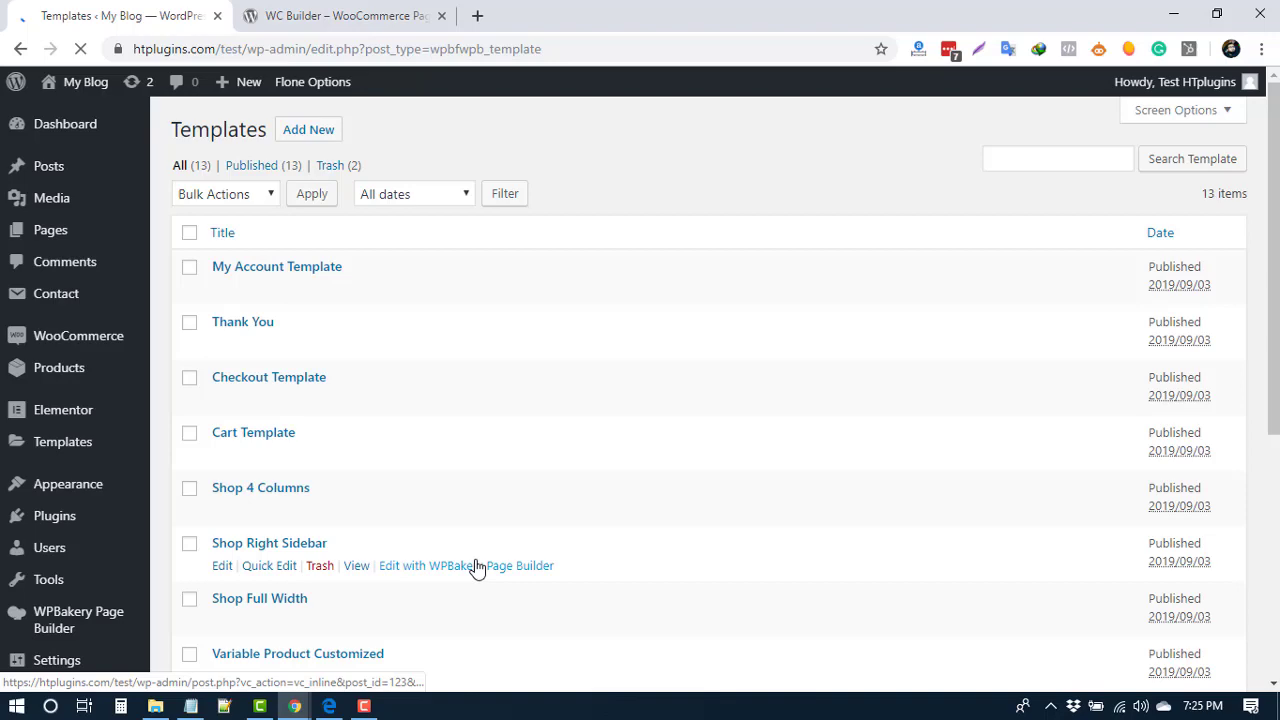
pyautogui.scroll(-3, 475, 566)
pyautogui.scroll(3, 475, 566)
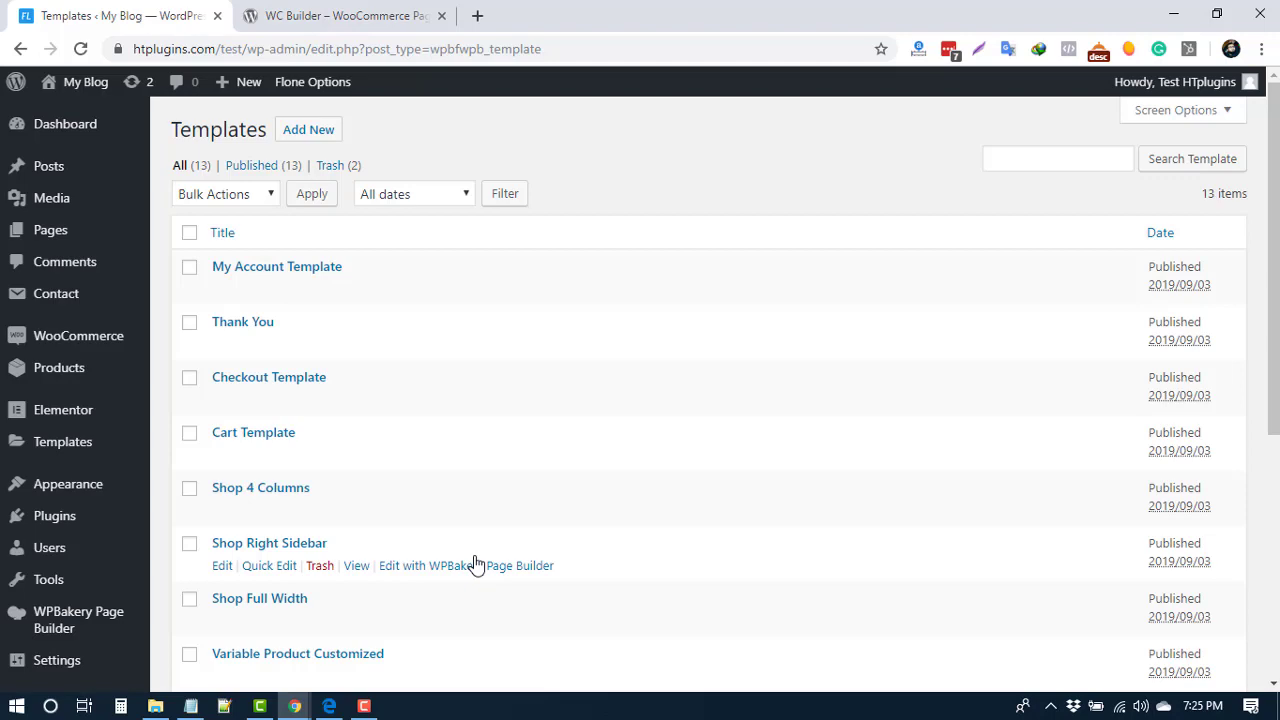
pyautogui.scroll(-1, 475, 560)
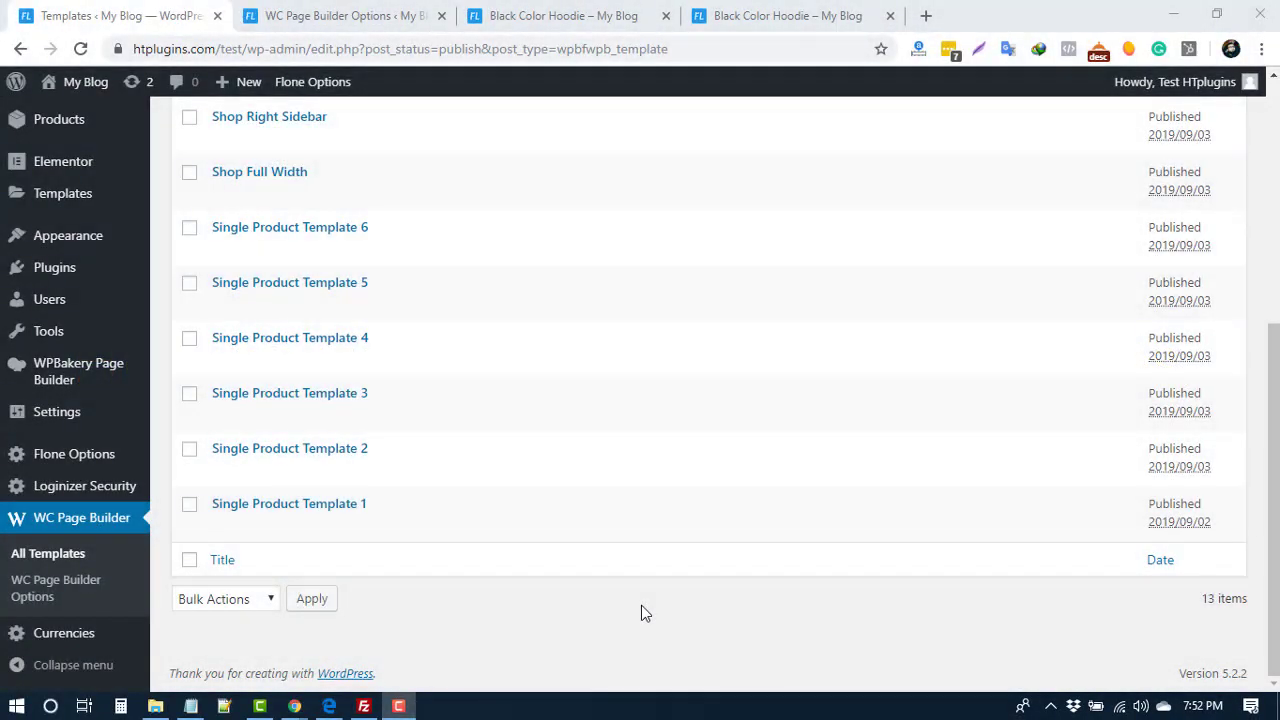
# Step: View the Black Color Hoodie product page in its current layout
pyautogui.moveTo(466, 526)
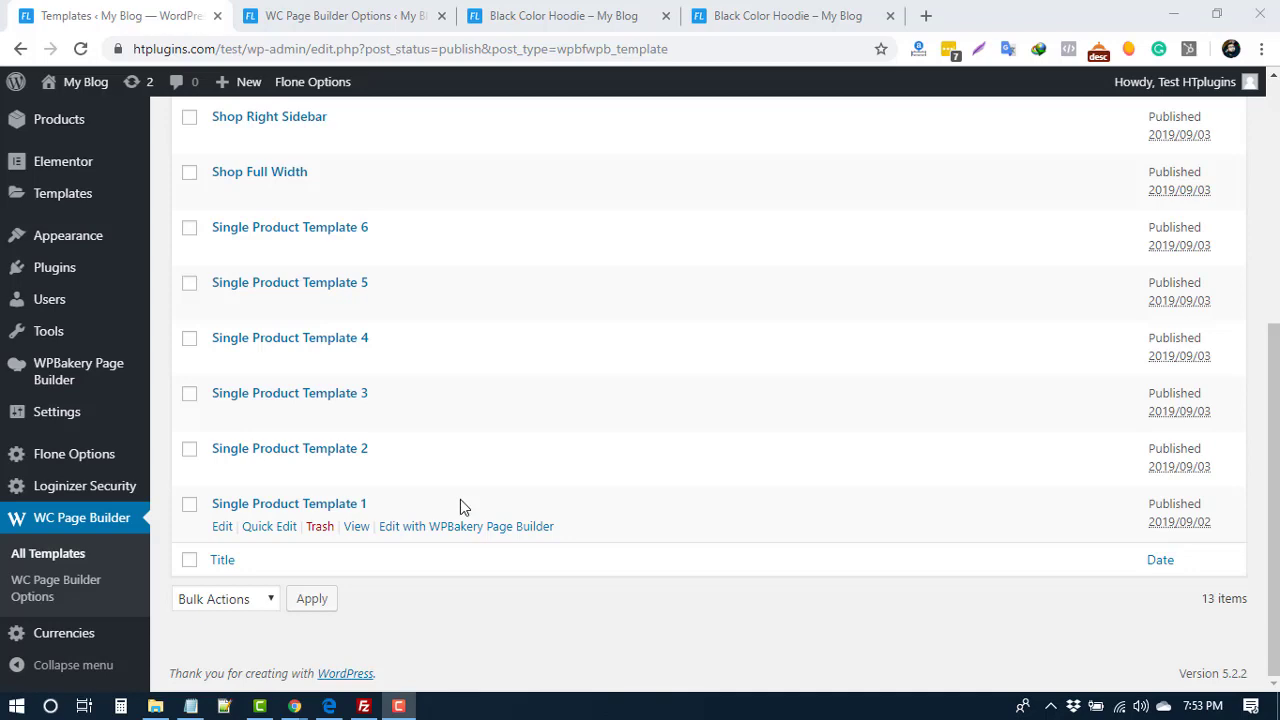
# Step: Scroll through the Black Color Hoodie product page, then return to the Templates admin list
pyautogui.click(560, 14)
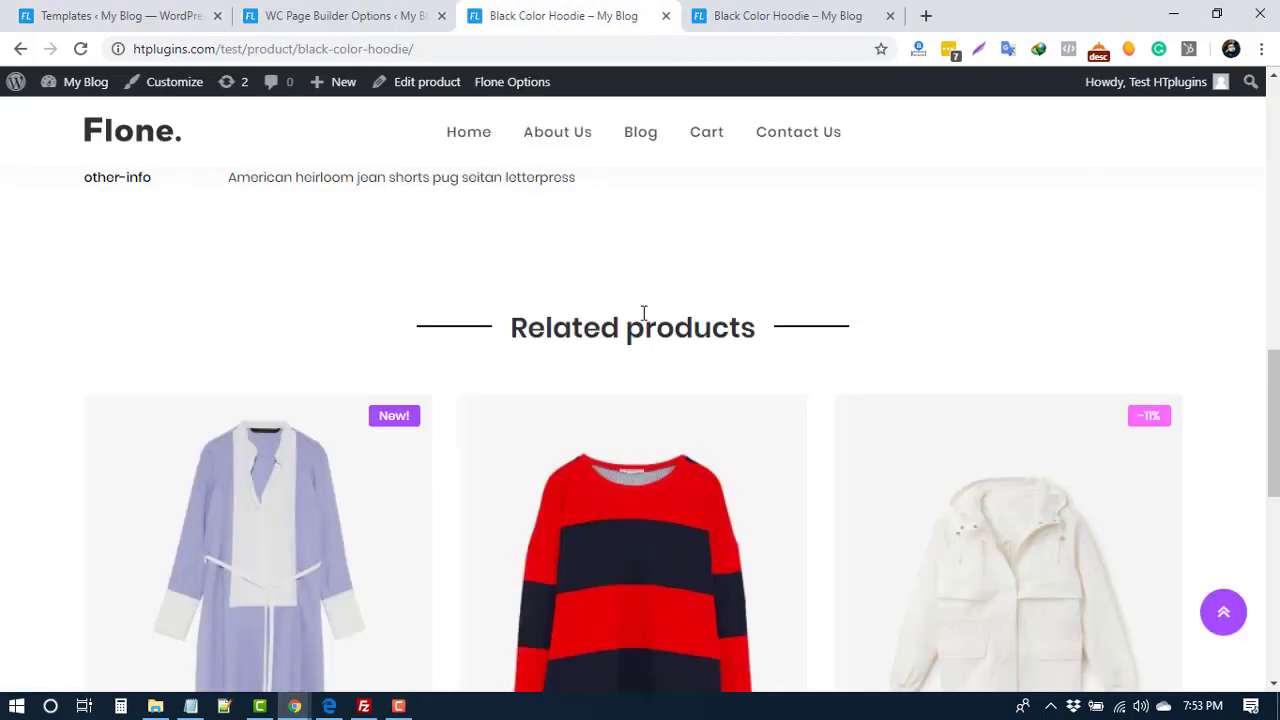
pyautogui.scroll(15, 760, 355)
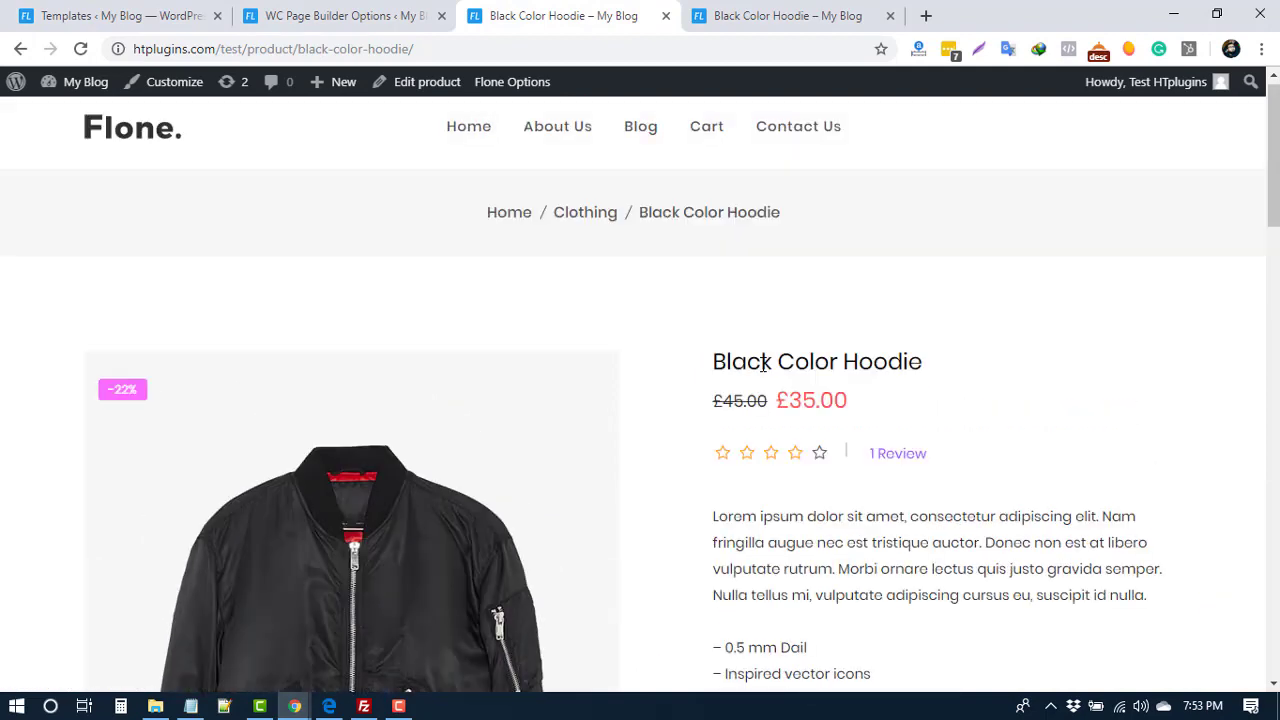
pyautogui.scroll(-4, 765, 365)
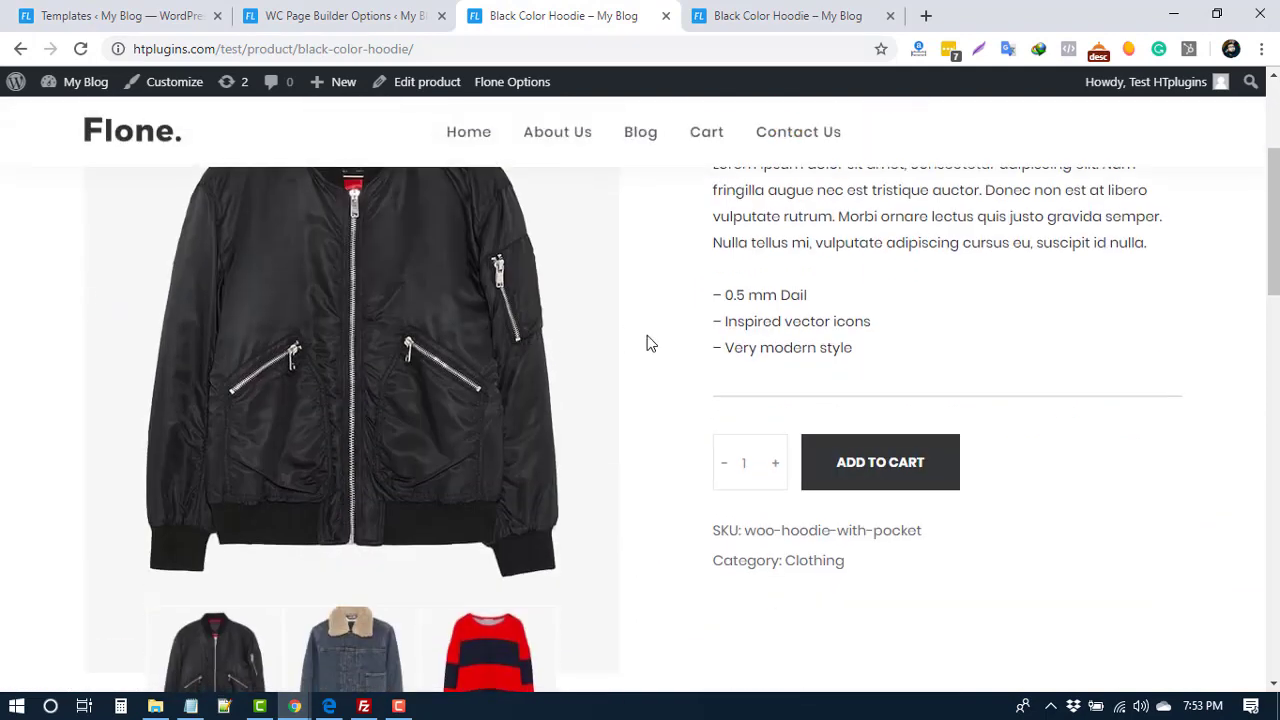
pyautogui.scroll(3, 837, 337)
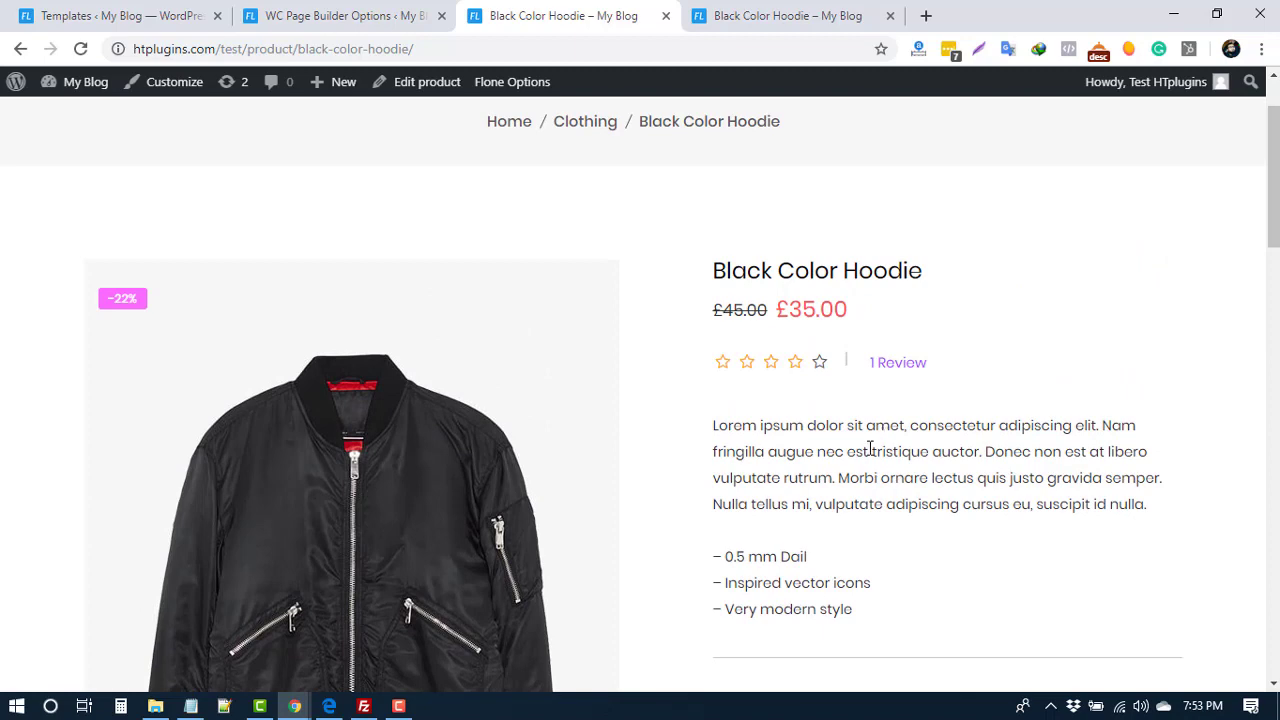
pyautogui.scroll(-10, 870, 449)
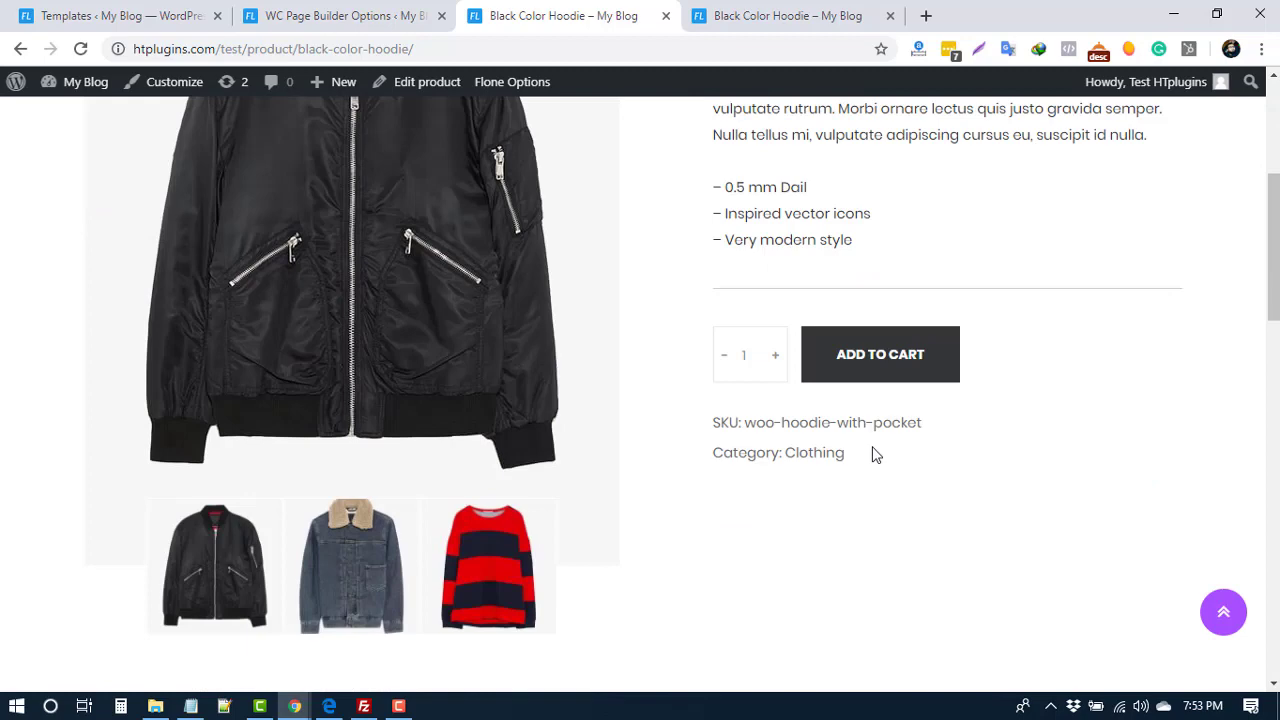
pyautogui.scroll(-3, 826, 450)
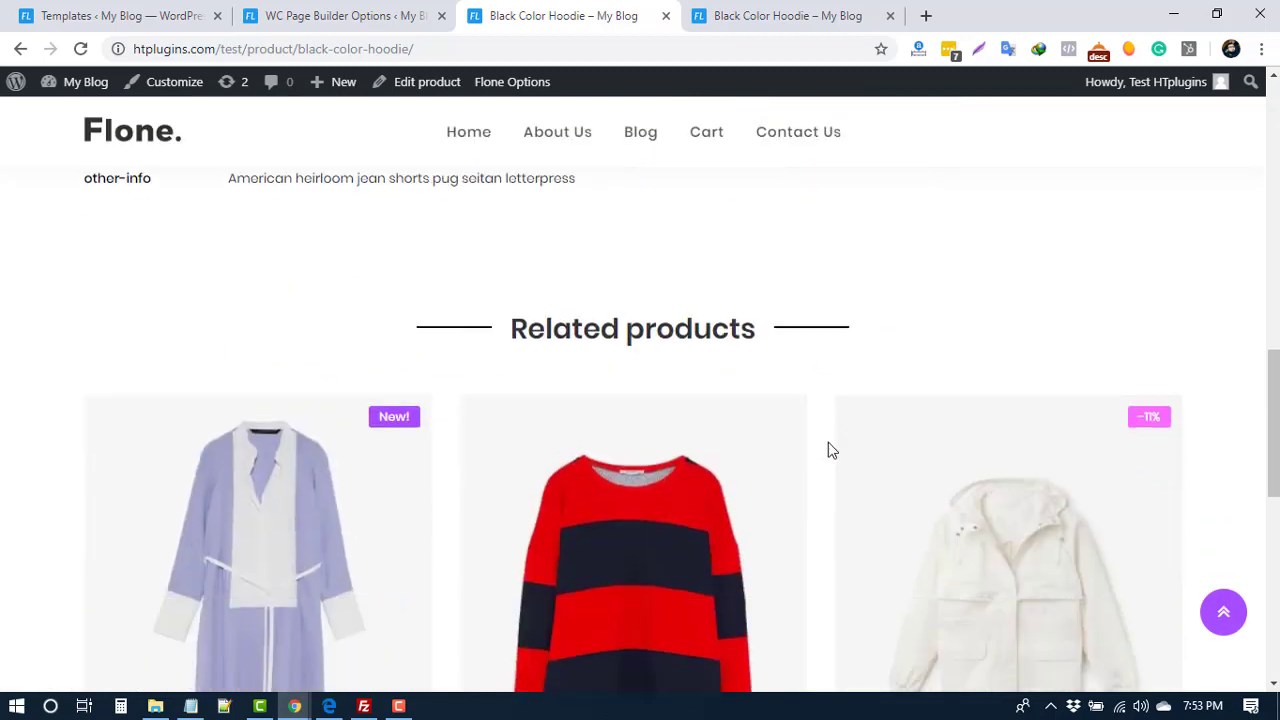
pyautogui.moveTo(863, 486)
pyautogui.scroll(2, 860, 482)
pyautogui.scroll(1, 862, 480)
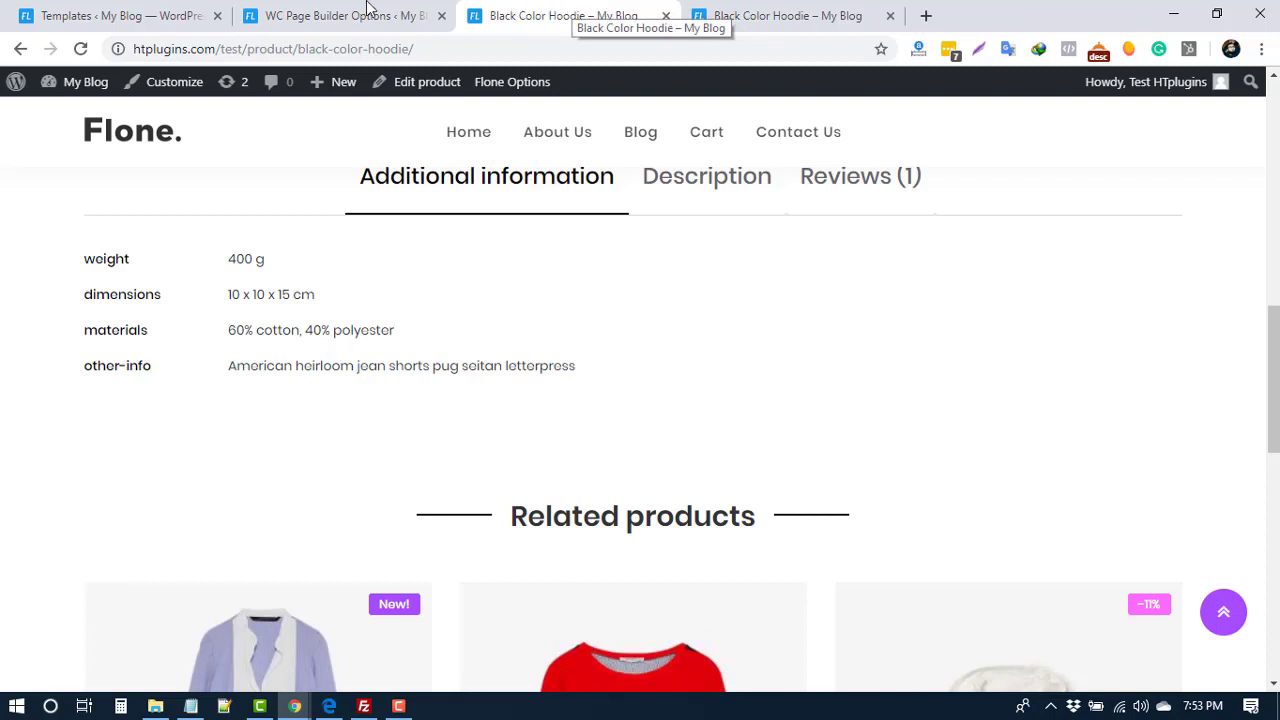
pyautogui.click(147, 10)
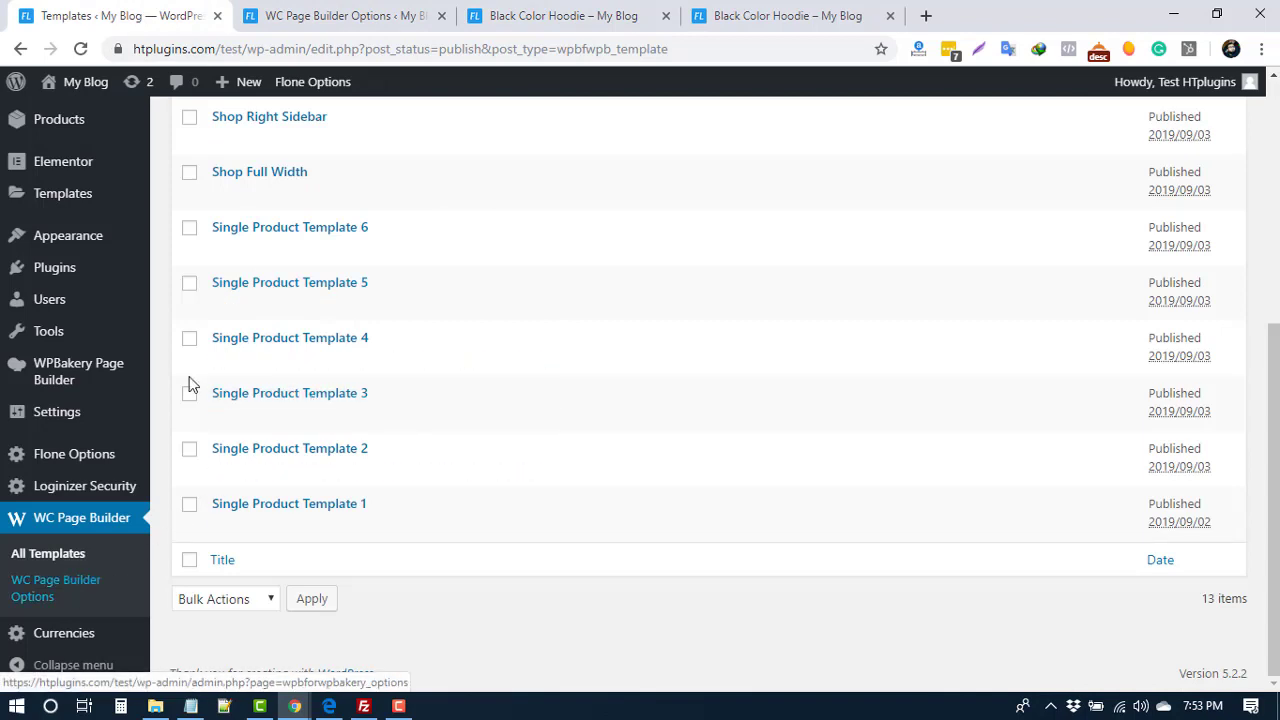
# Step: Save Single Product Template 3 as the single product template and reopen the hoodie page
pyautogui.click(322, 15)
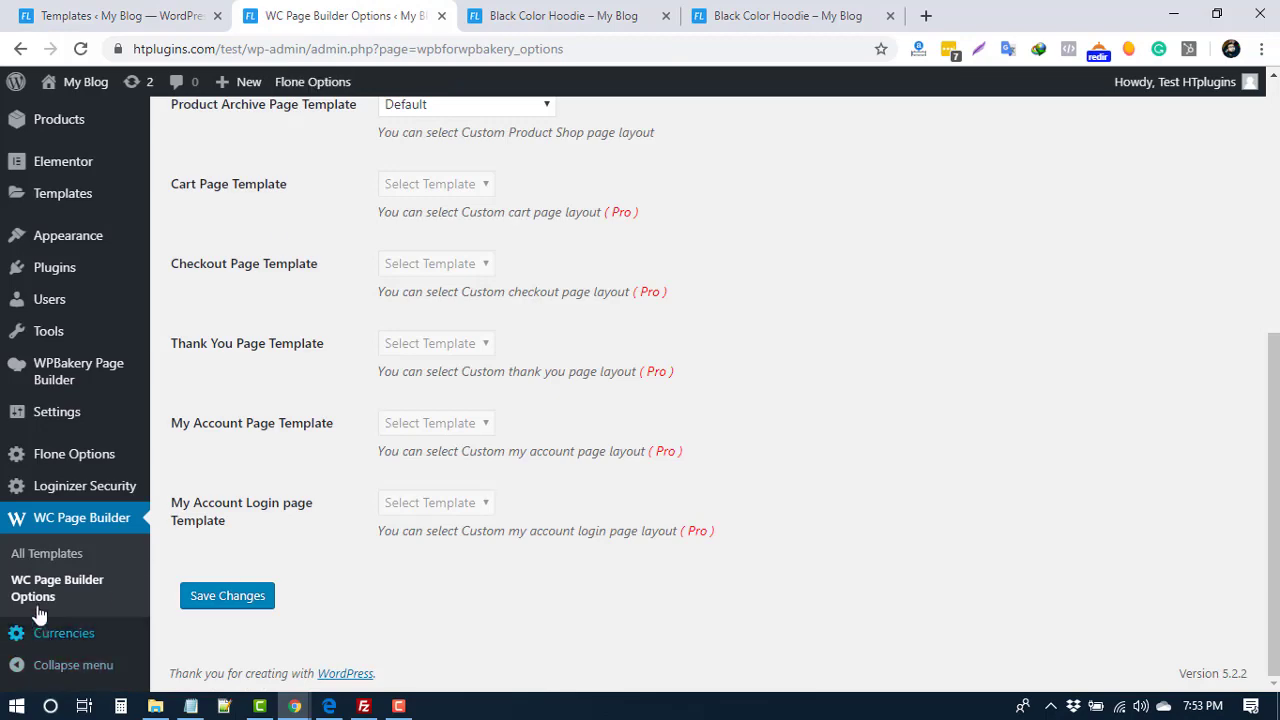
pyautogui.scroll(5, 418, 404)
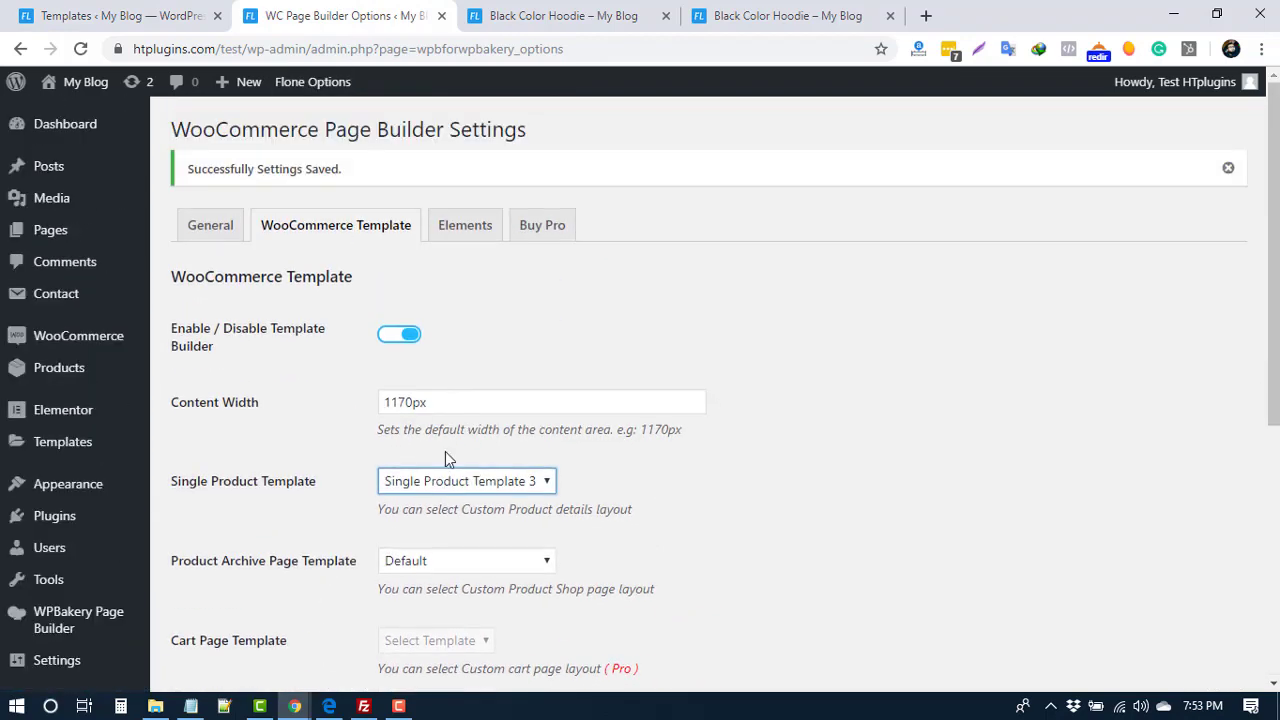
pyautogui.click(470, 483)
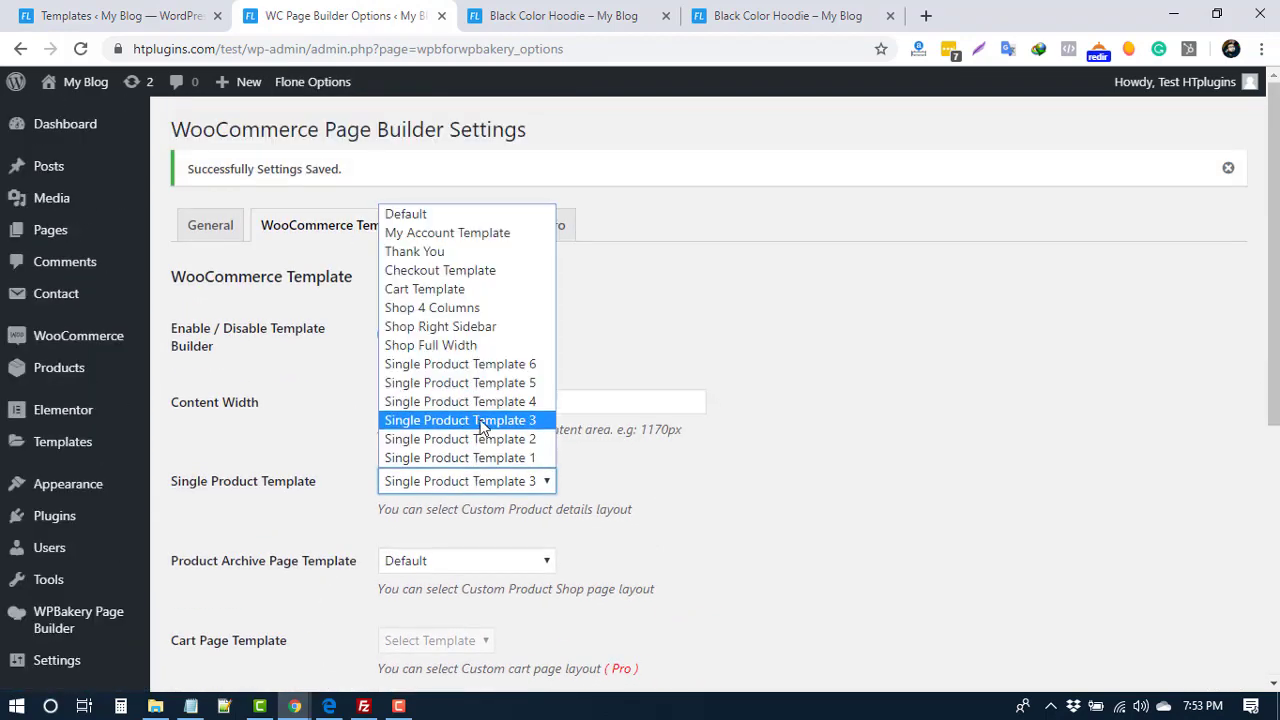
pyautogui.click(482, 420)
pyautogui.scroll(-4, 652, 513)
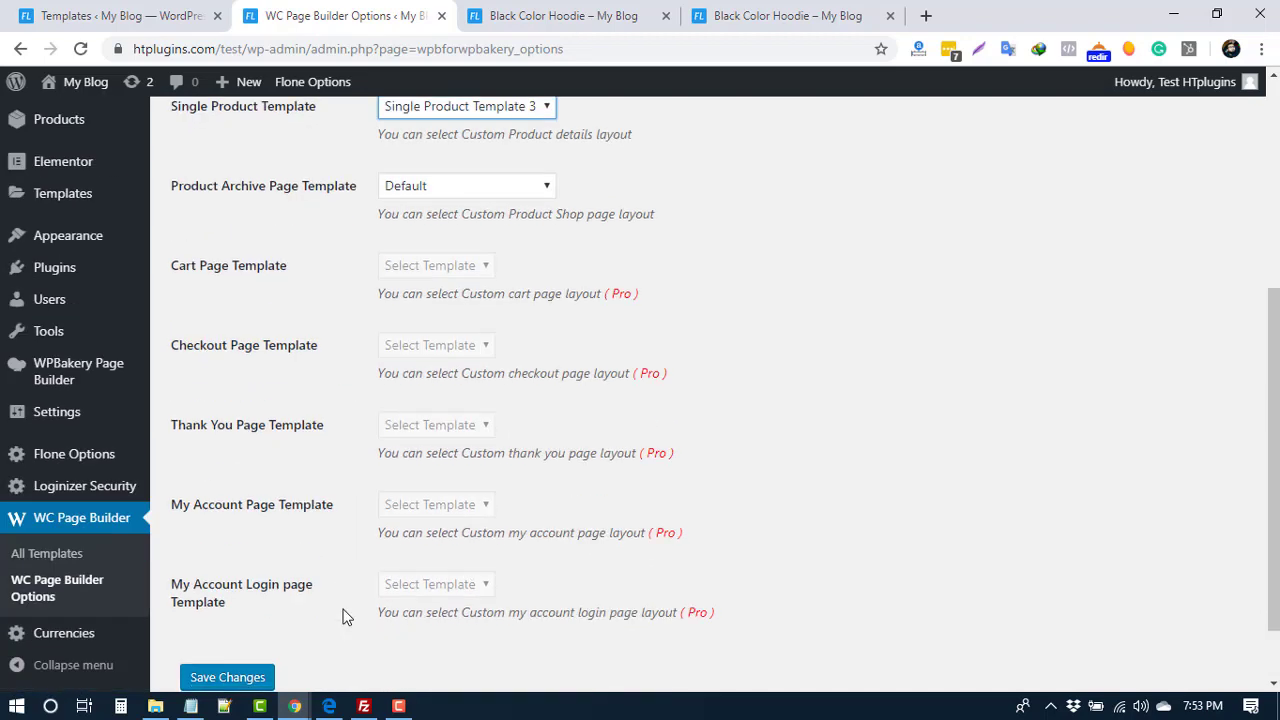
pyautogui.click(247, 677)
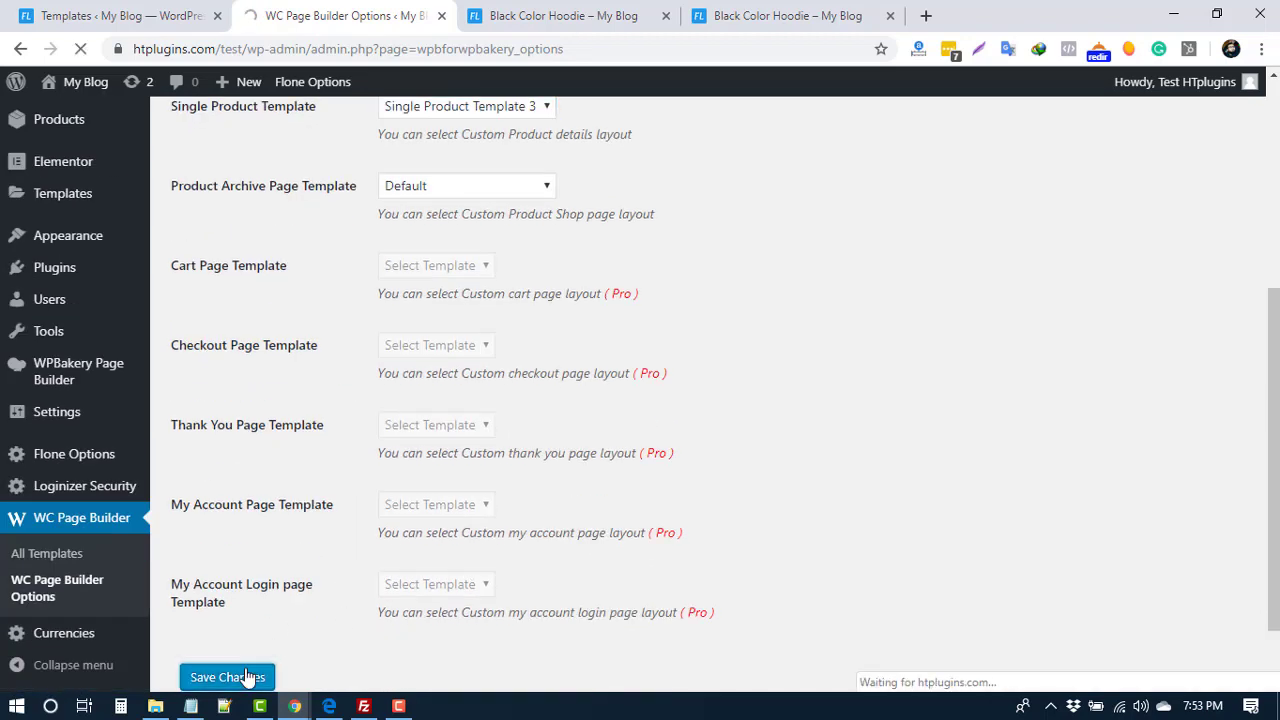
pyautogui.click(770, 15)
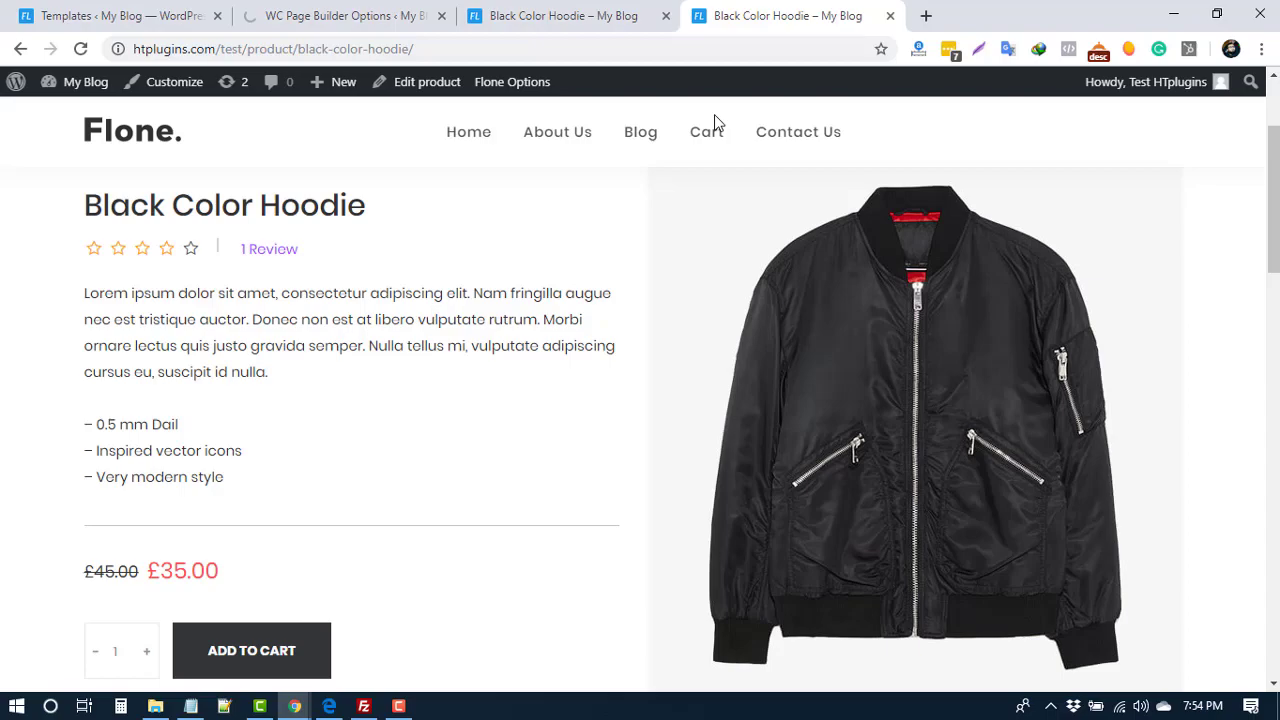
# Step: Scroll the templates list to bring the Single Product Template 3 row into view
pyautogui.scroll(2, 530, 424)
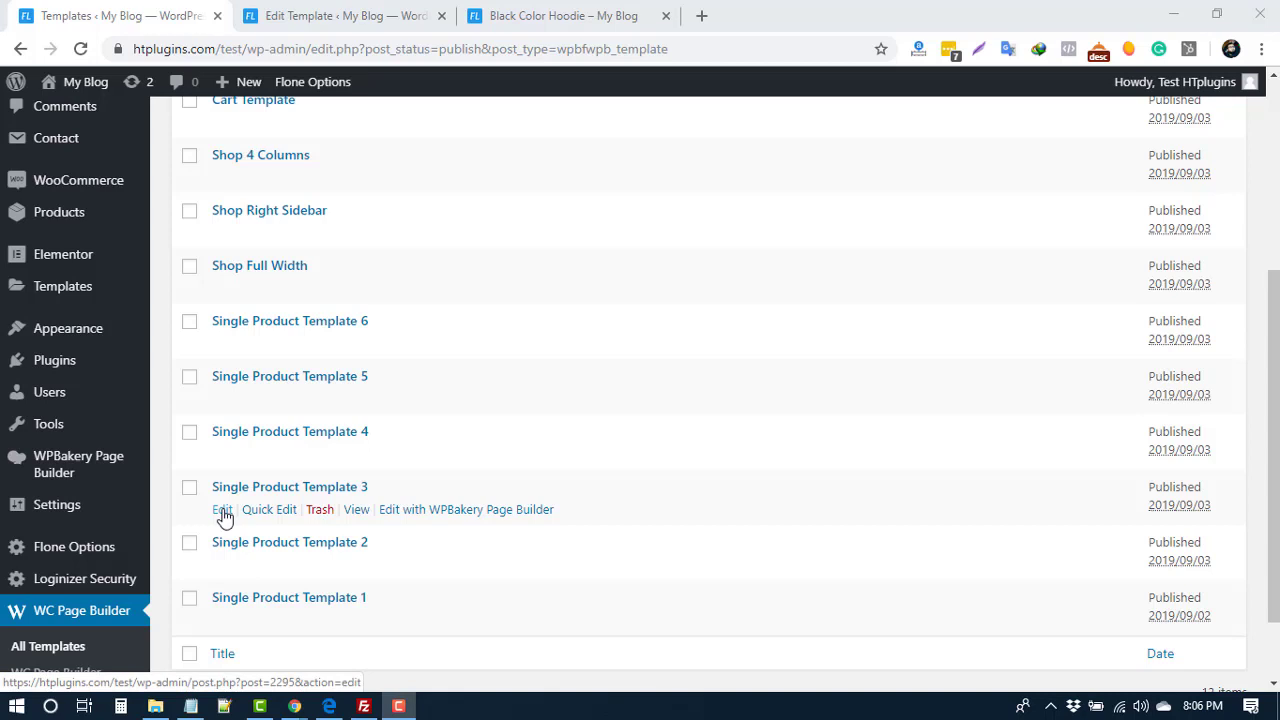
# Step: In Single Product Template 3, drag the WCB: Product Rating element toward the right column
pyautogui.click(386, 12)
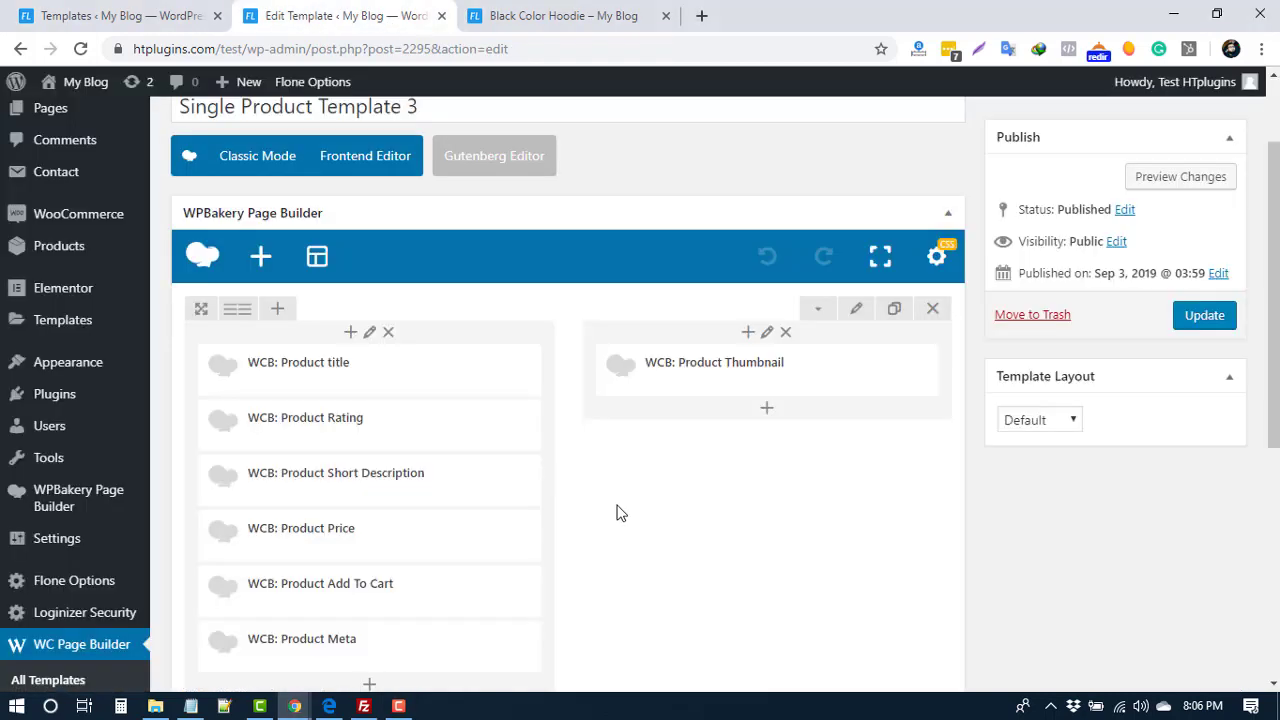
pyautogui.moveTo(240, 310)
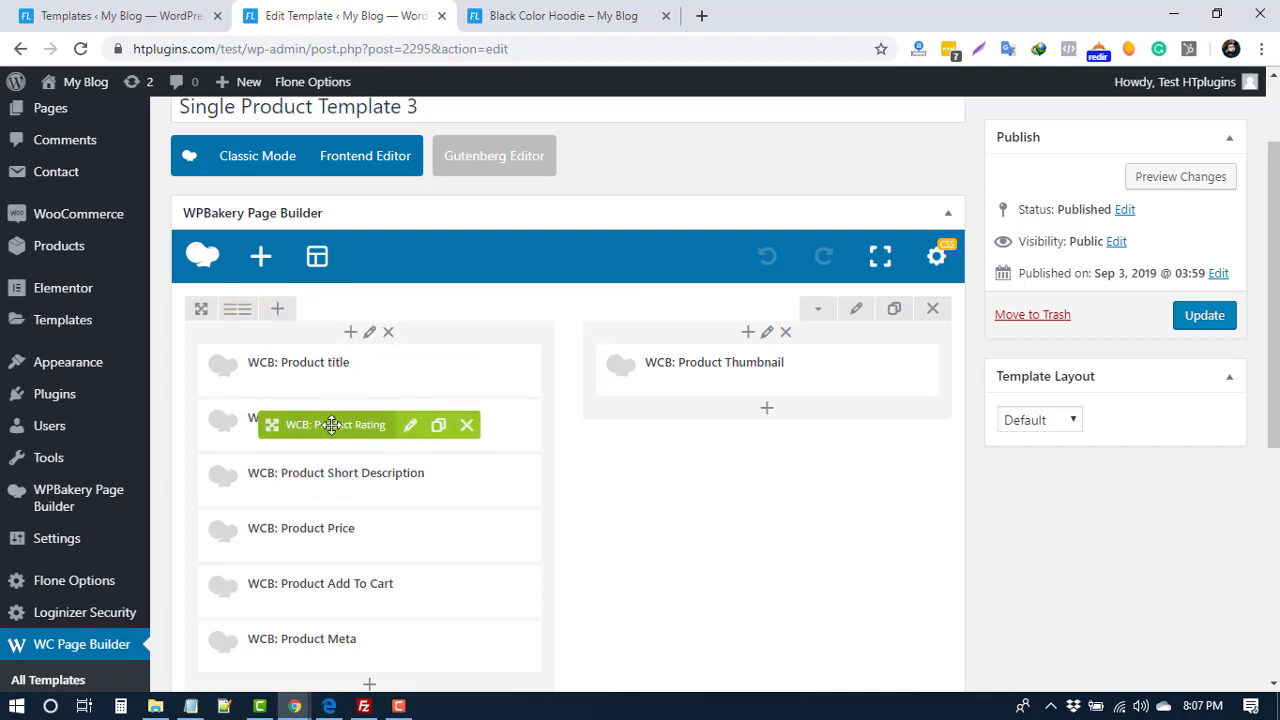
pyautogui.moveTo(329, 423)
pyautogui.mouseDown()
pyautogui.moveTo(553, 427)
pyautogui.moveTo(830, 375)
pyautogui.moveTo(860, 425)
pyautogui.moveTo(757, 491)
pyautogui.moveTo(439, 428)
pyautogui.moveTo(329, 423)
pyautogui.moveTo(290, 440)
pyautogui.moveTo(323, 451)
pyautogui.mouseUp()
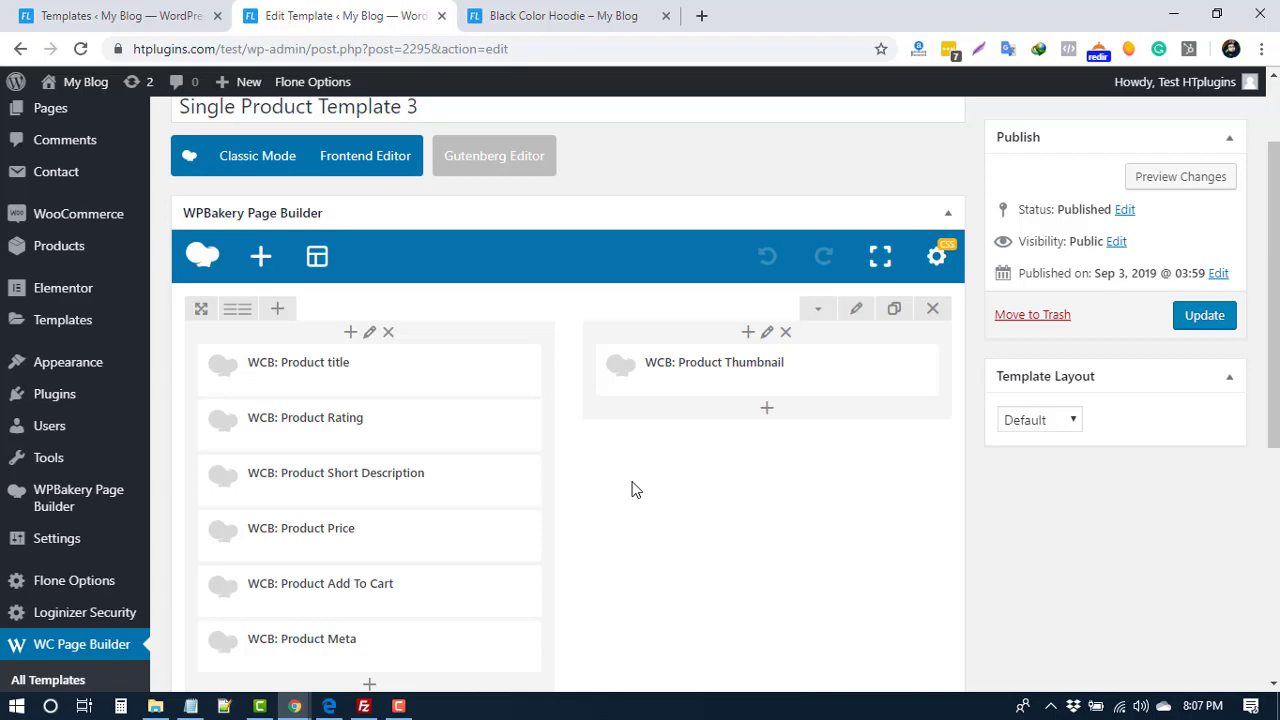
# Step: Add a Text Block beneath WCB: Product Thumbnail and update the template
pyautogui.click(766, 409)
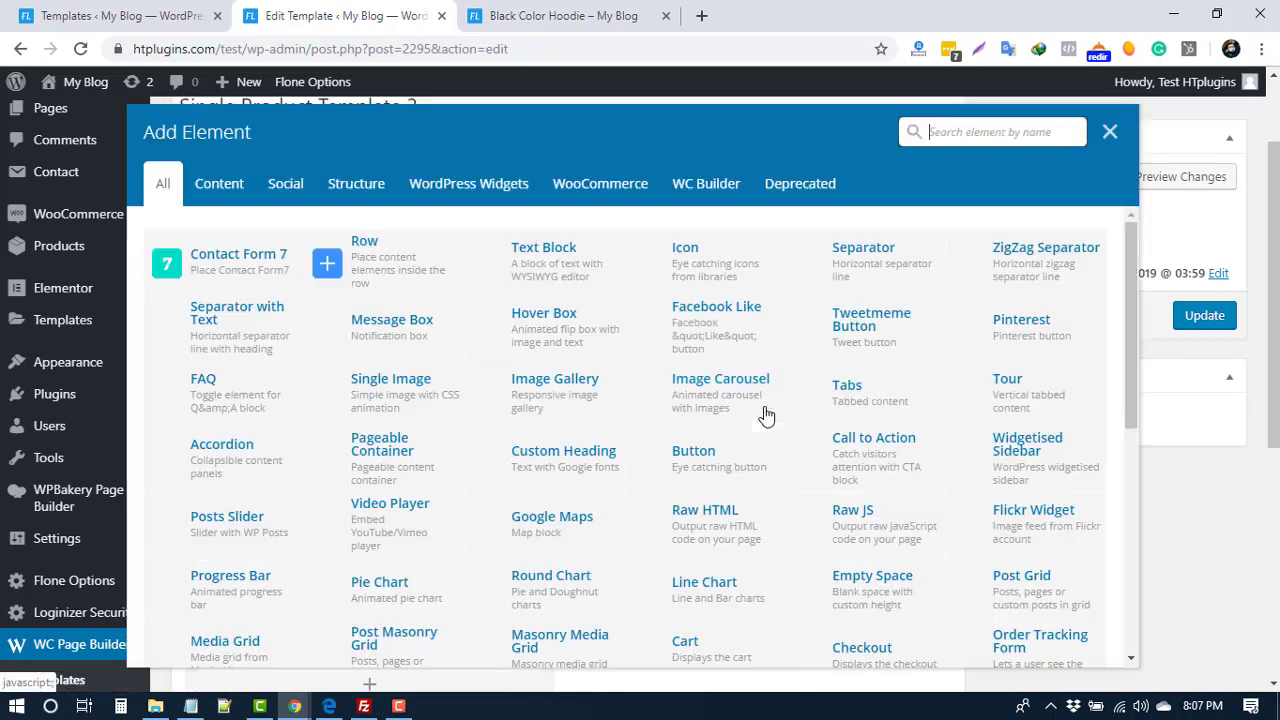
pyautogui.click(560, 276)
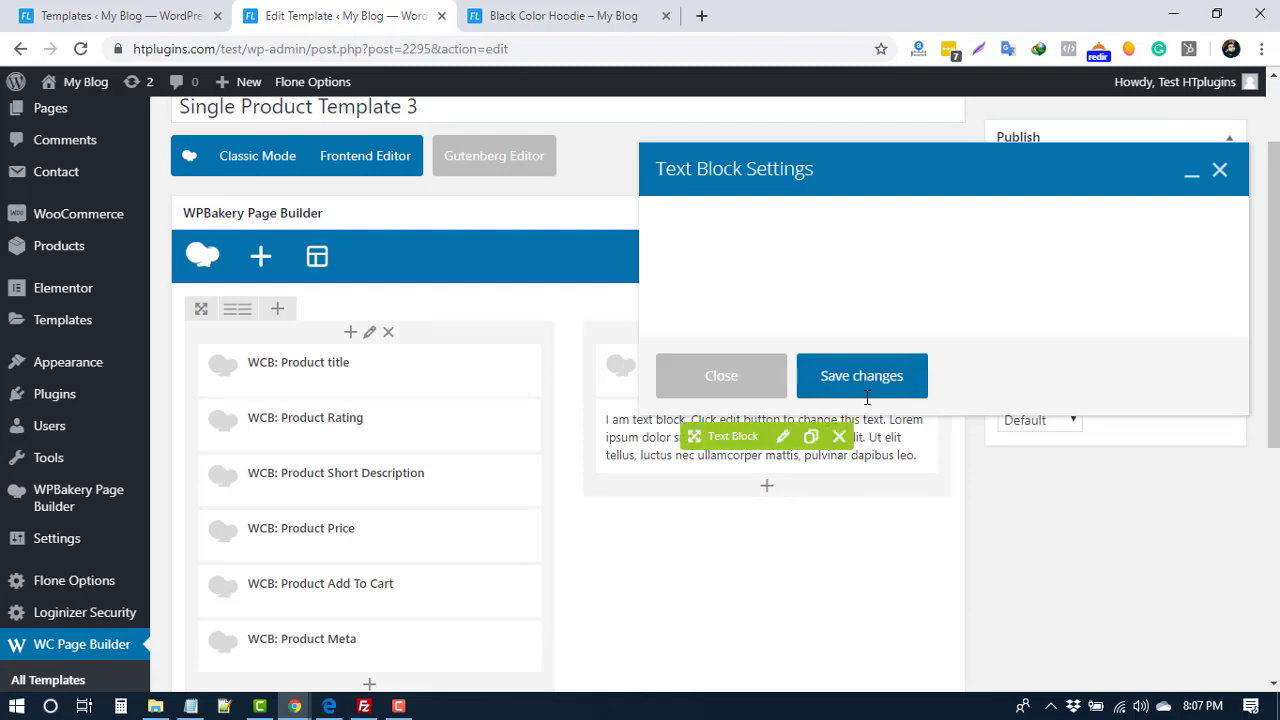
pyautogui.click(845, 575)
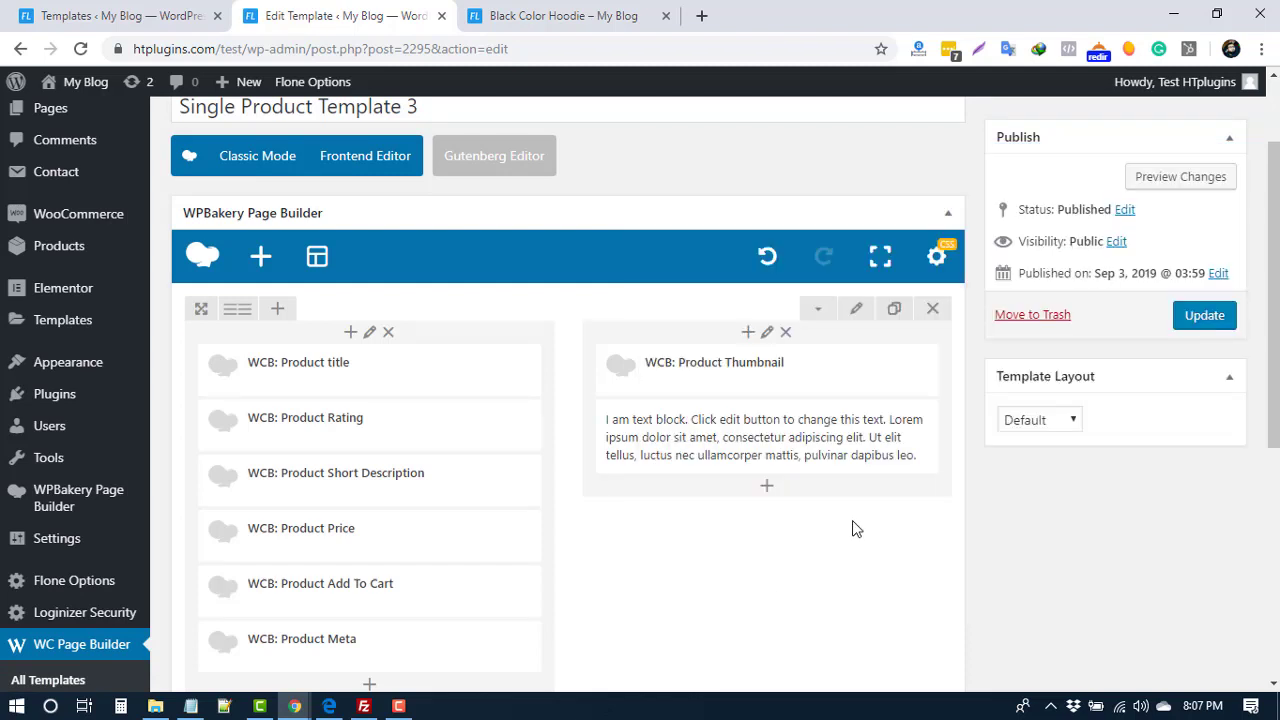
pyautogui.click(1200, 316)
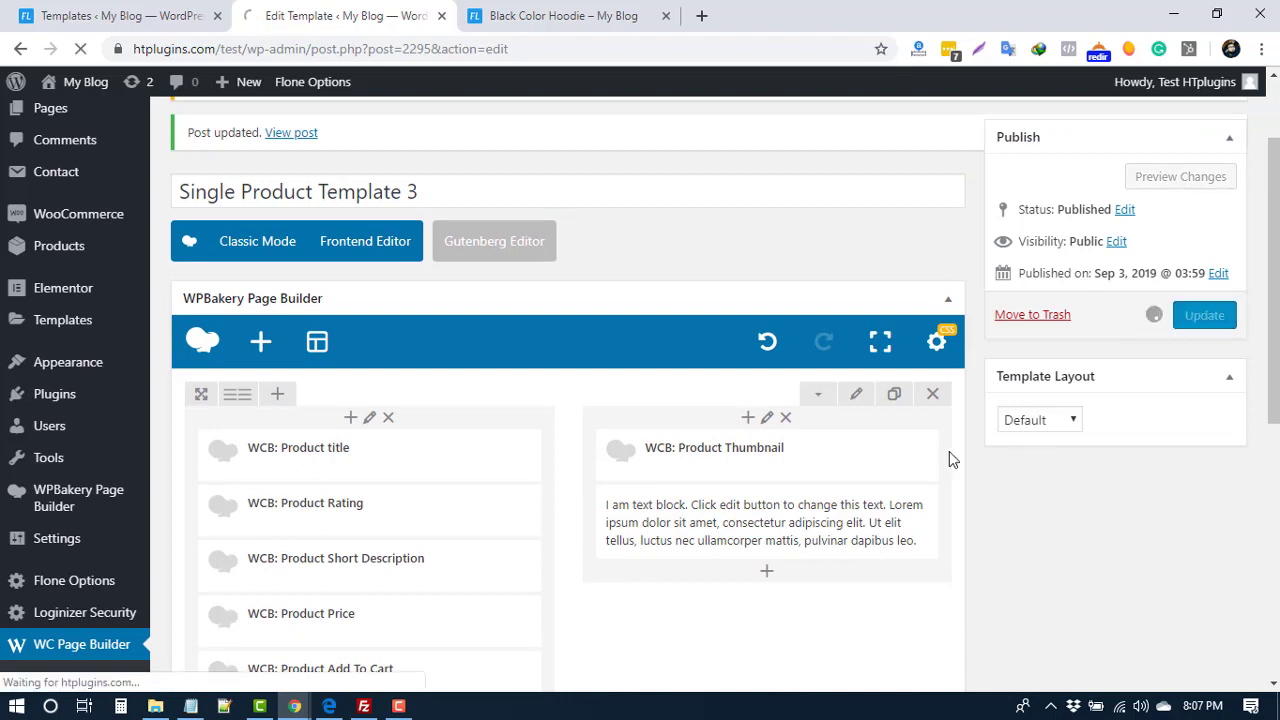
# Step: Reload the Black Color Hoodie page and scroll to the new text block under the thumbnails
pyautogui.click(545, 8)
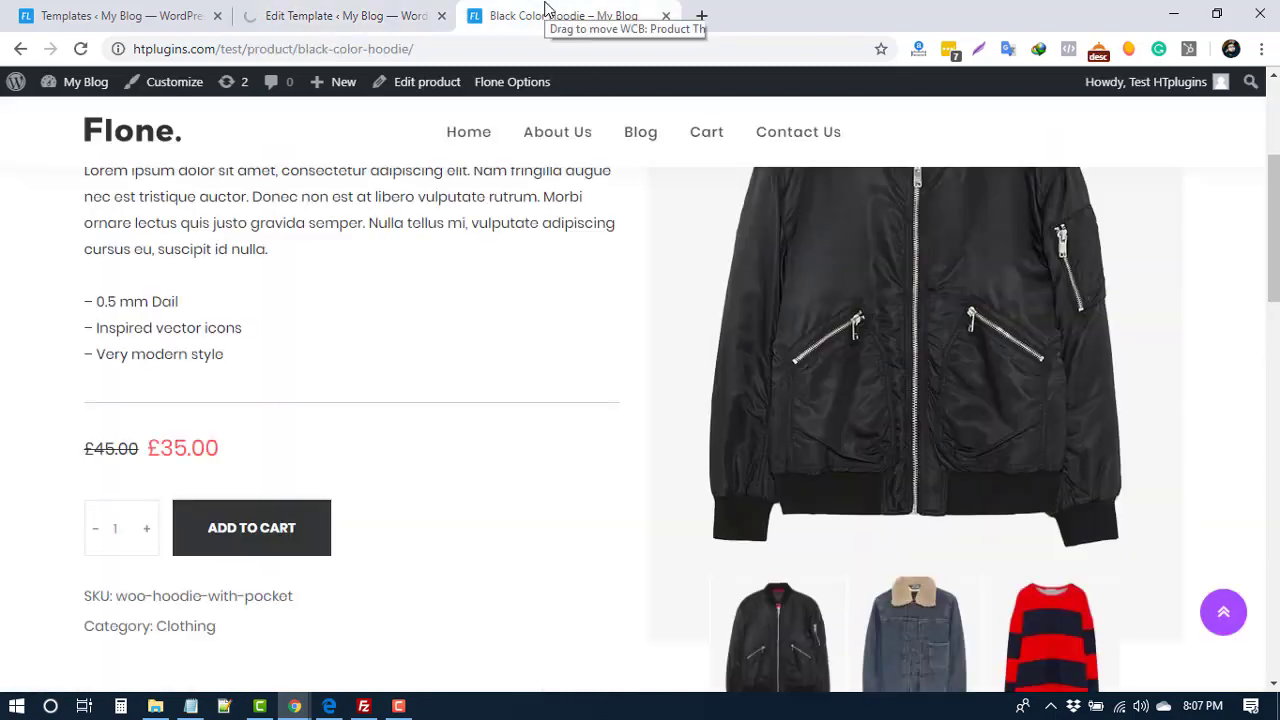
pyautogui.rightClick(556, 12)
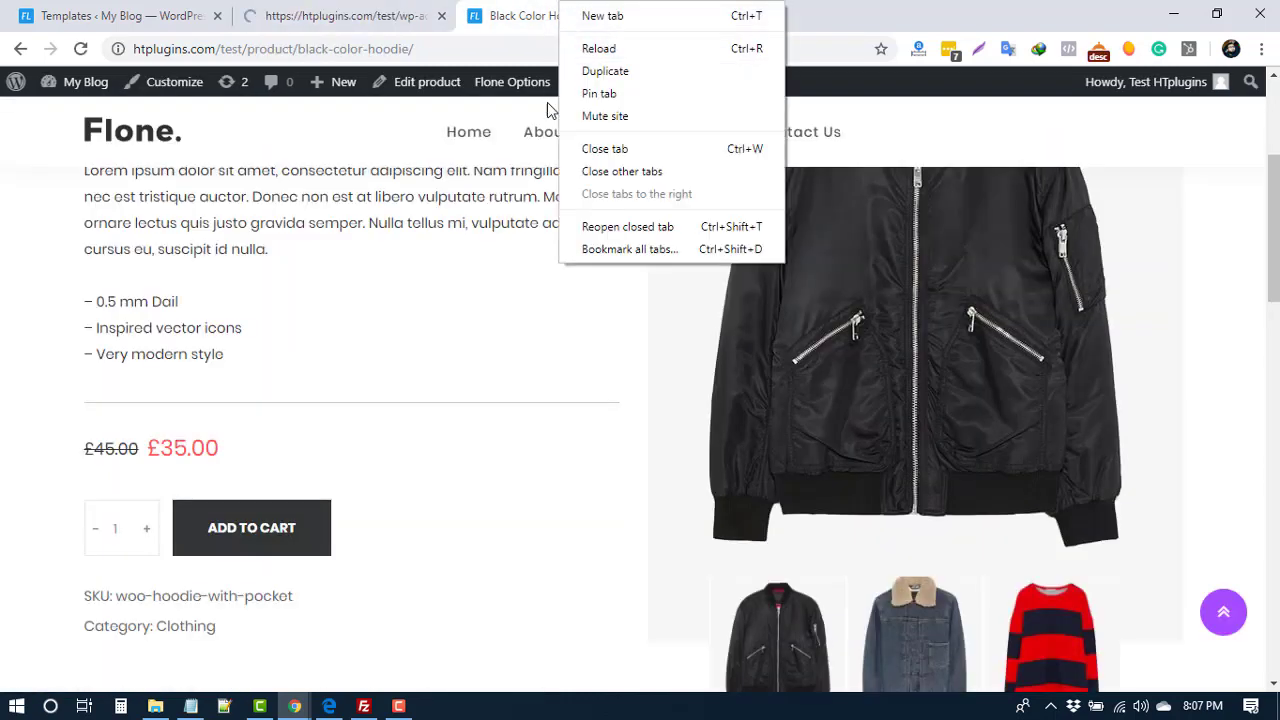
pyautogui.click(600, 49)
pyautogui.scroll(-4, 590, 455)
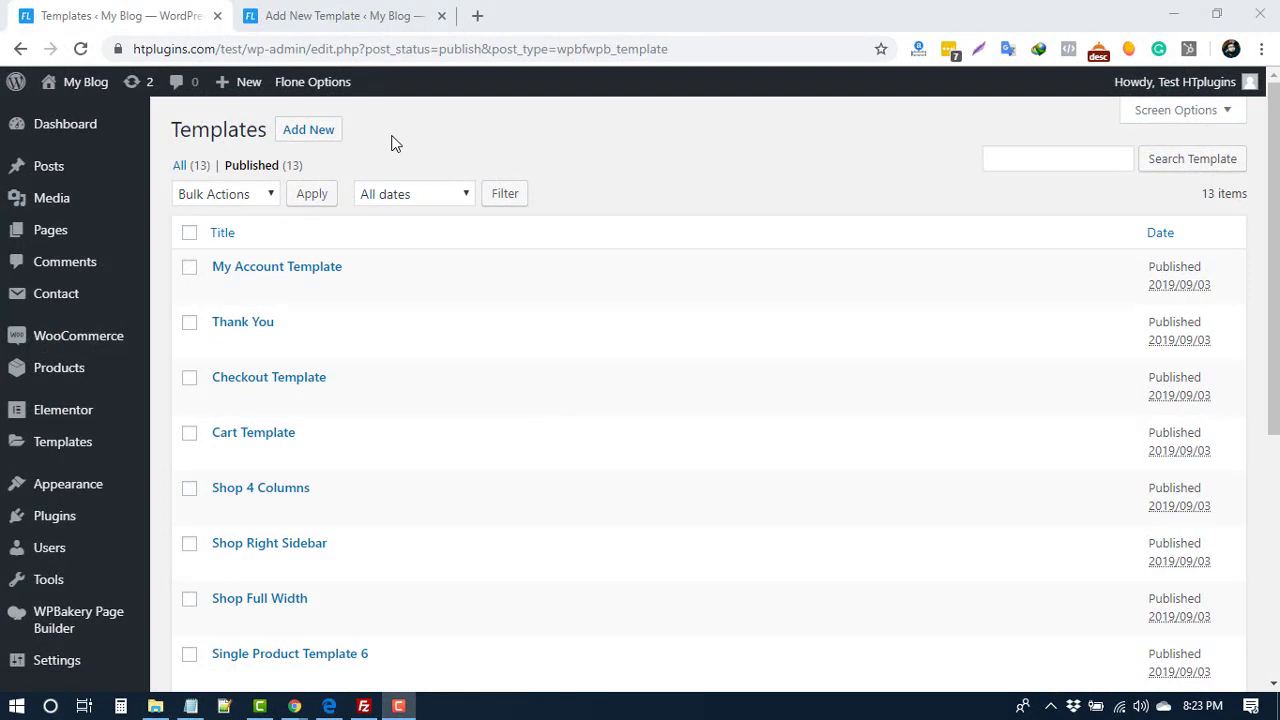
# Step: In the Backend Editor of Add New Template, add a row split into 1/2 + 1/2 columns
pyautogui.click(325, 12)
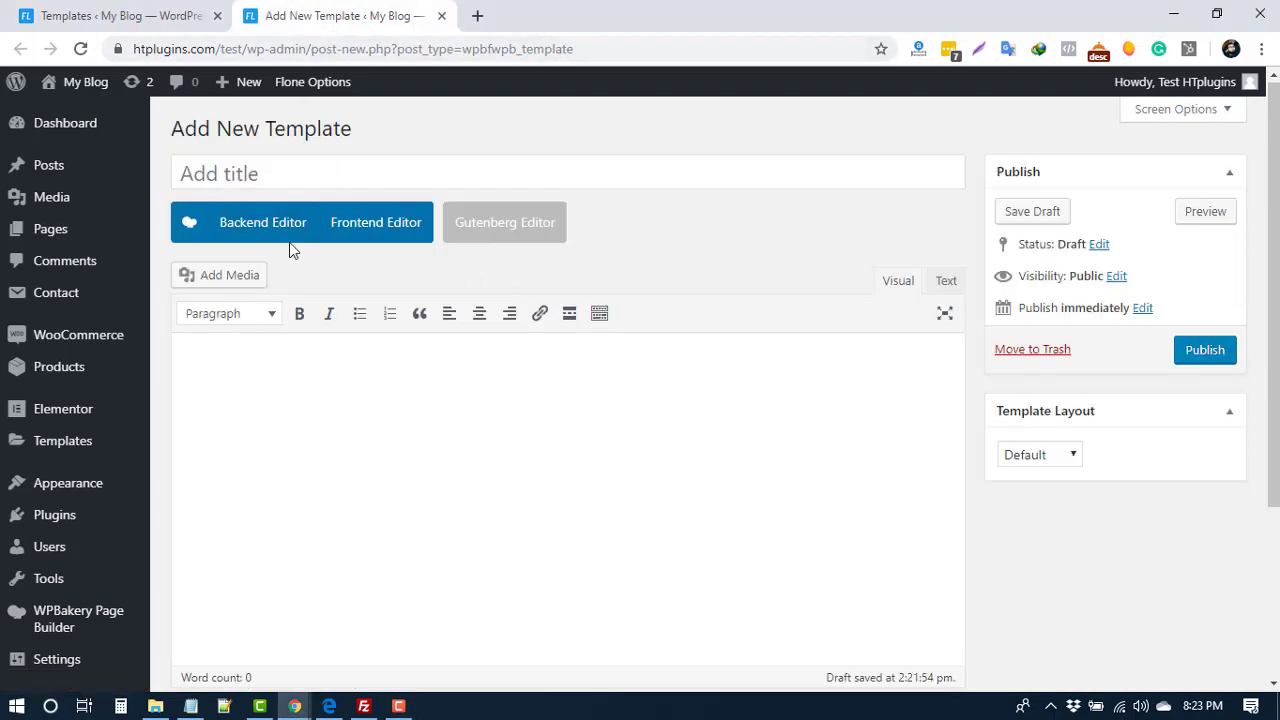
pyautogui.click(255, 228)
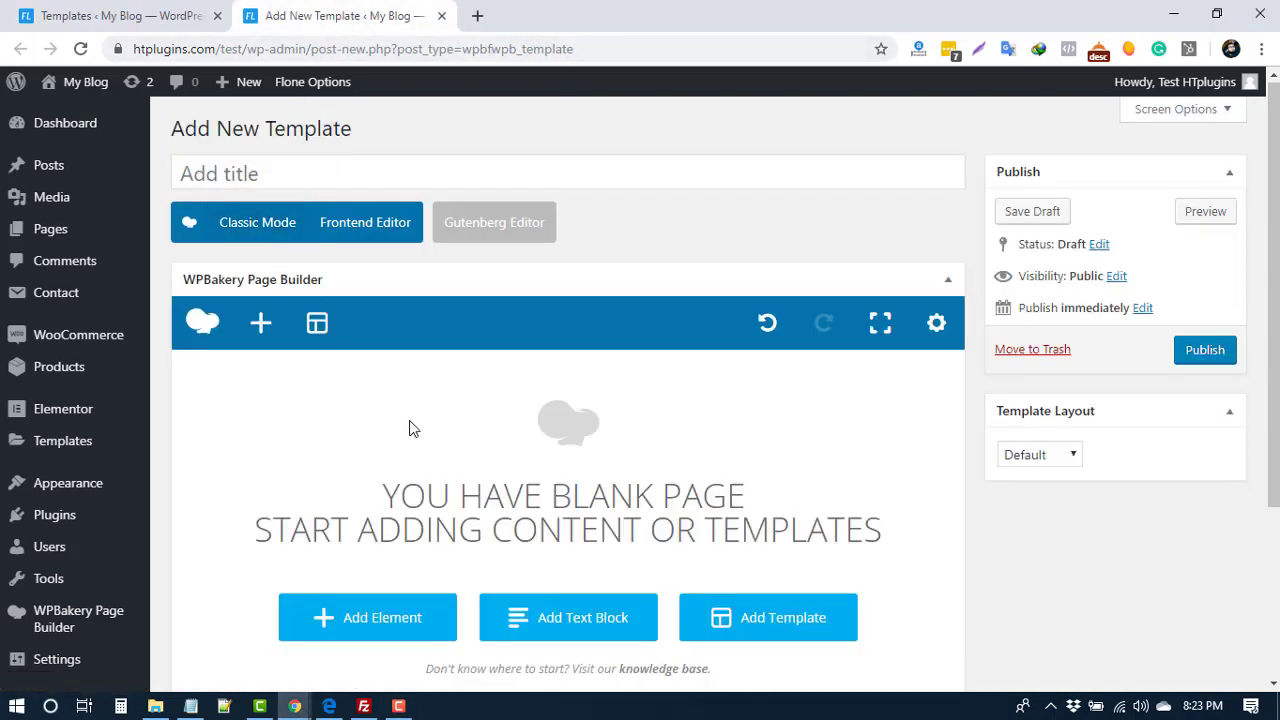
pyautogui.click(345, 624)
pyautogui.click(375, 260)
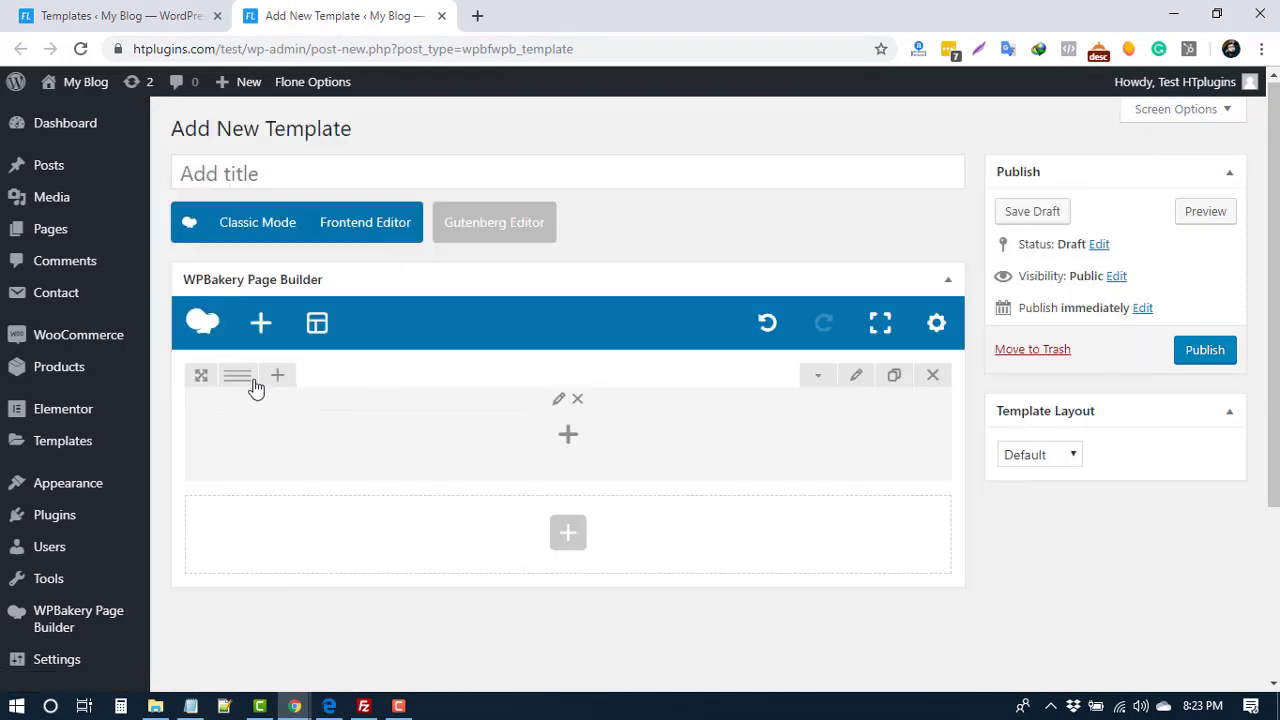
pyautogui.moveTo(268, 385)
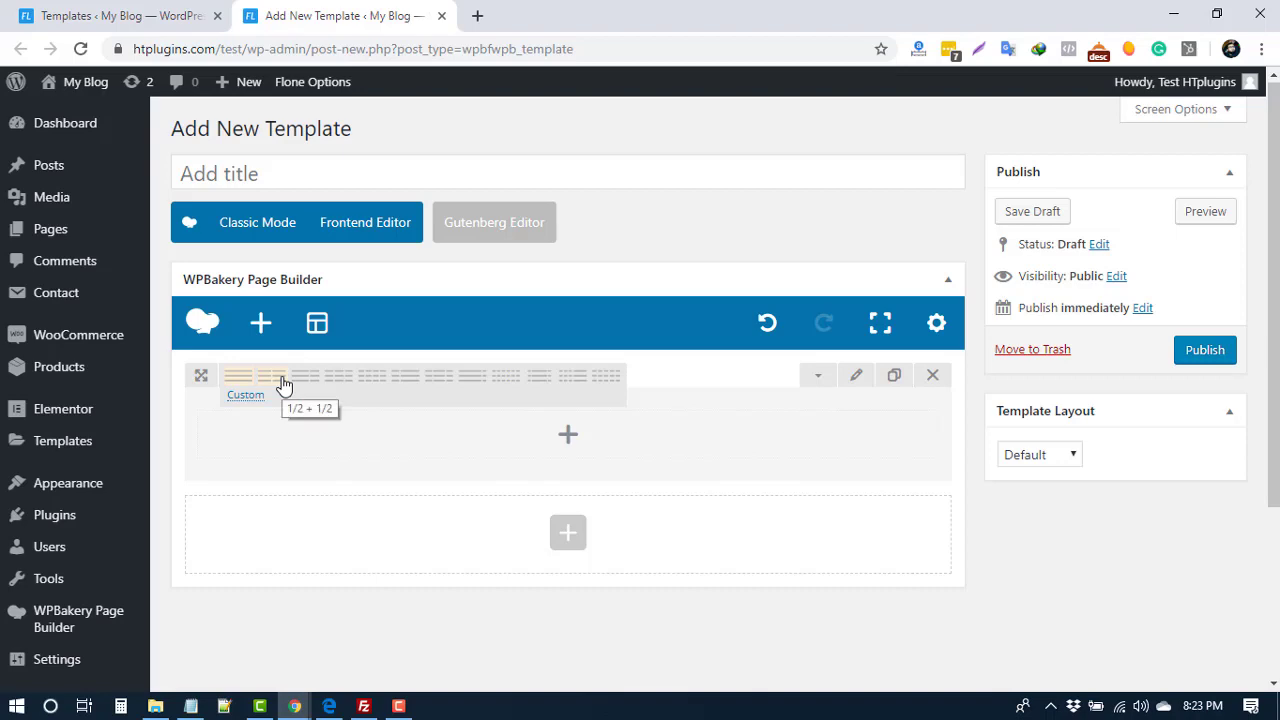
pyautogui.click(283, 385)
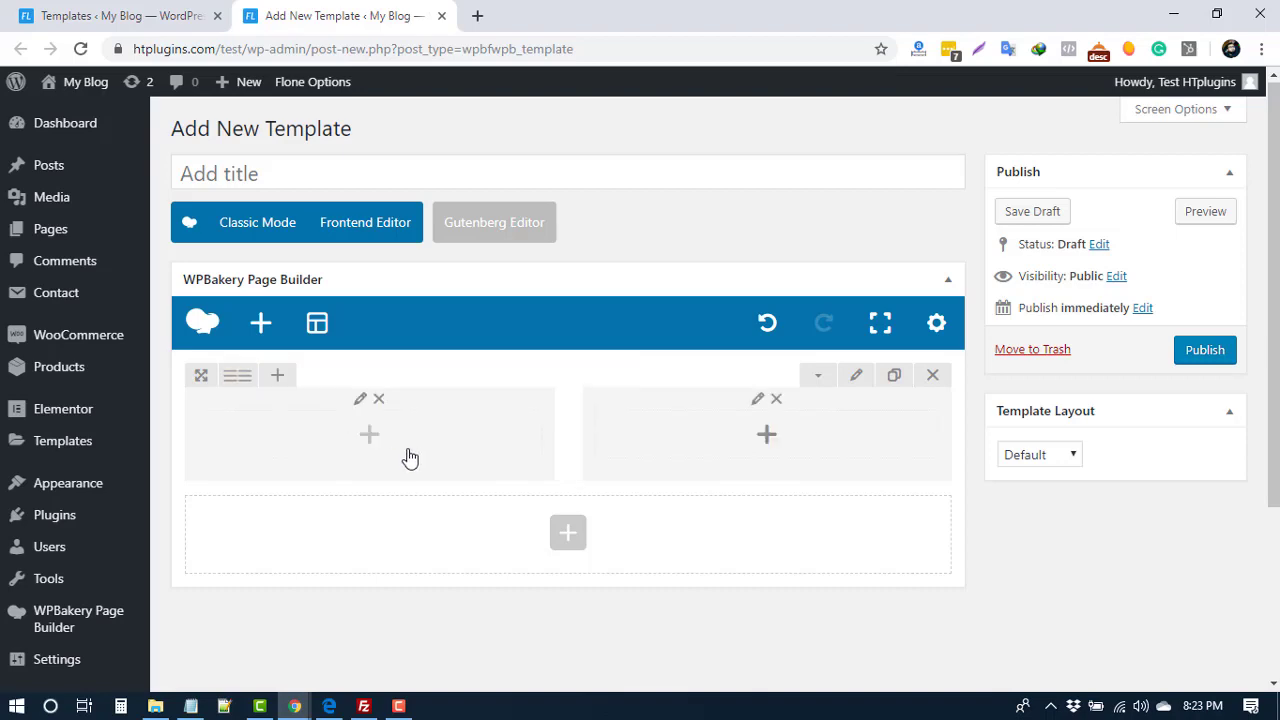
# Step: Place WCB: Product title and WCB: Product Price in the left column
pyautogui.click(372, 436)
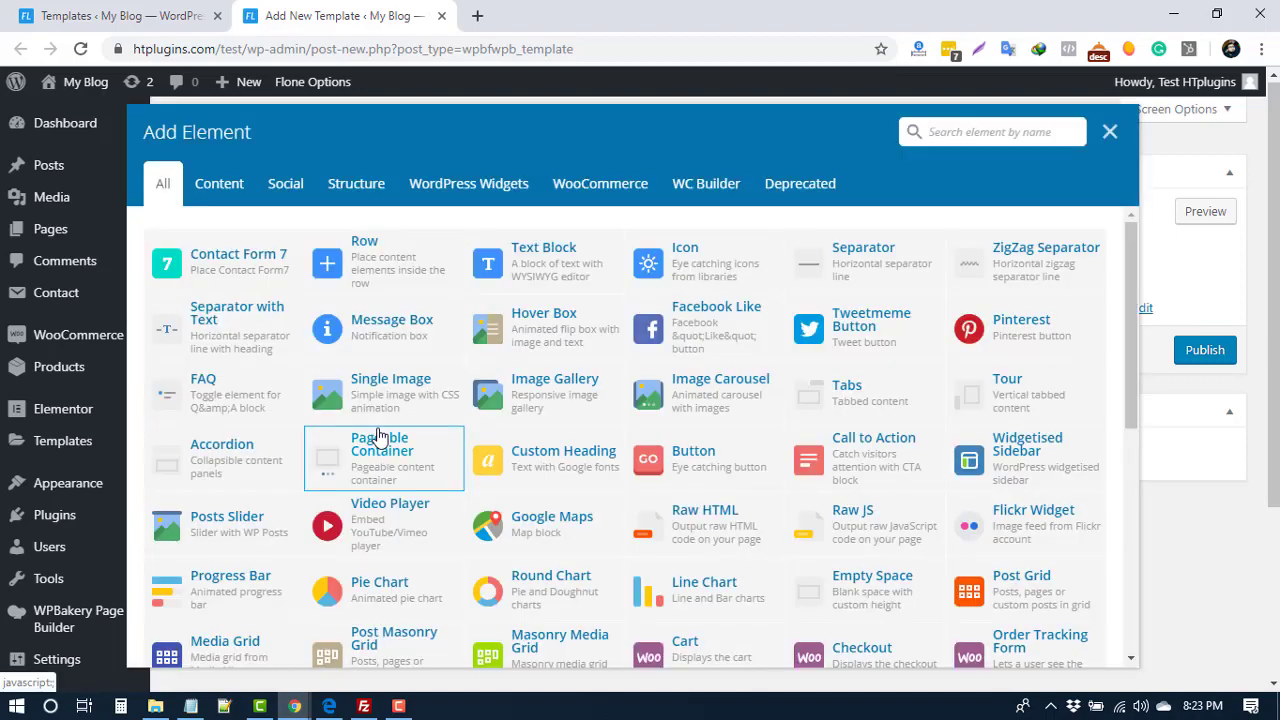
pyautogui.click(704, 185)
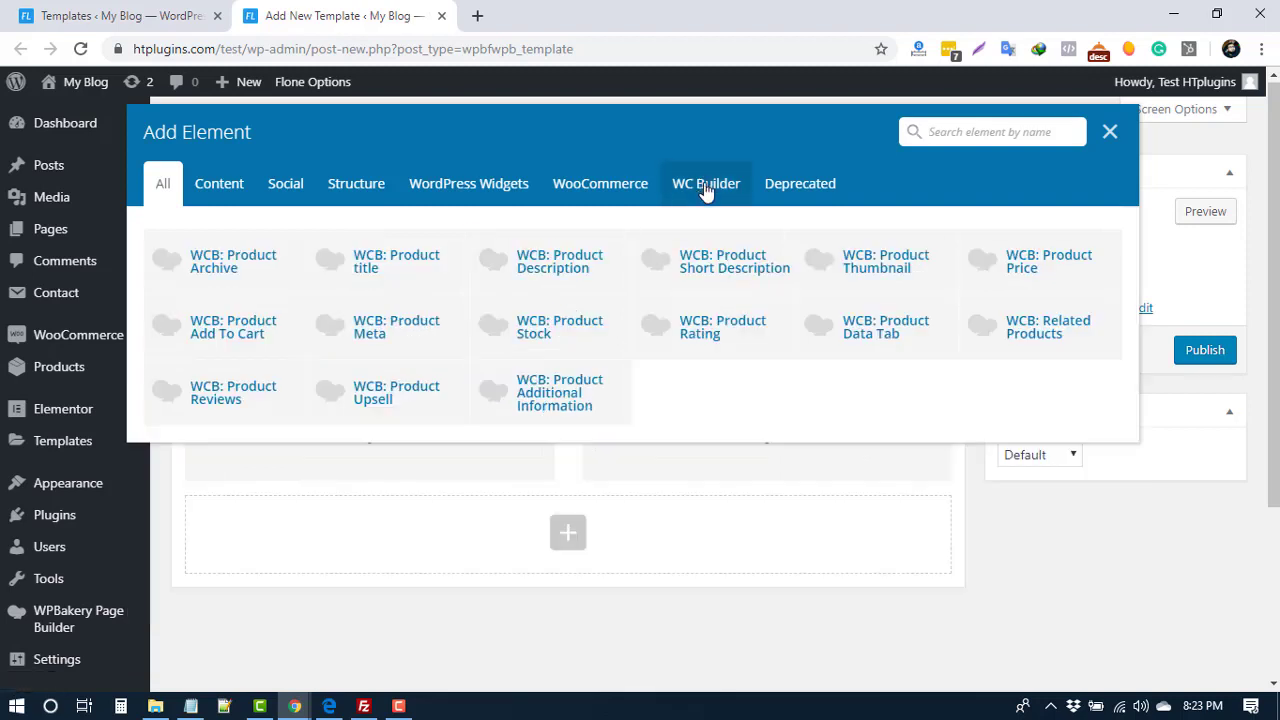
pyautogui.click(404, 265)
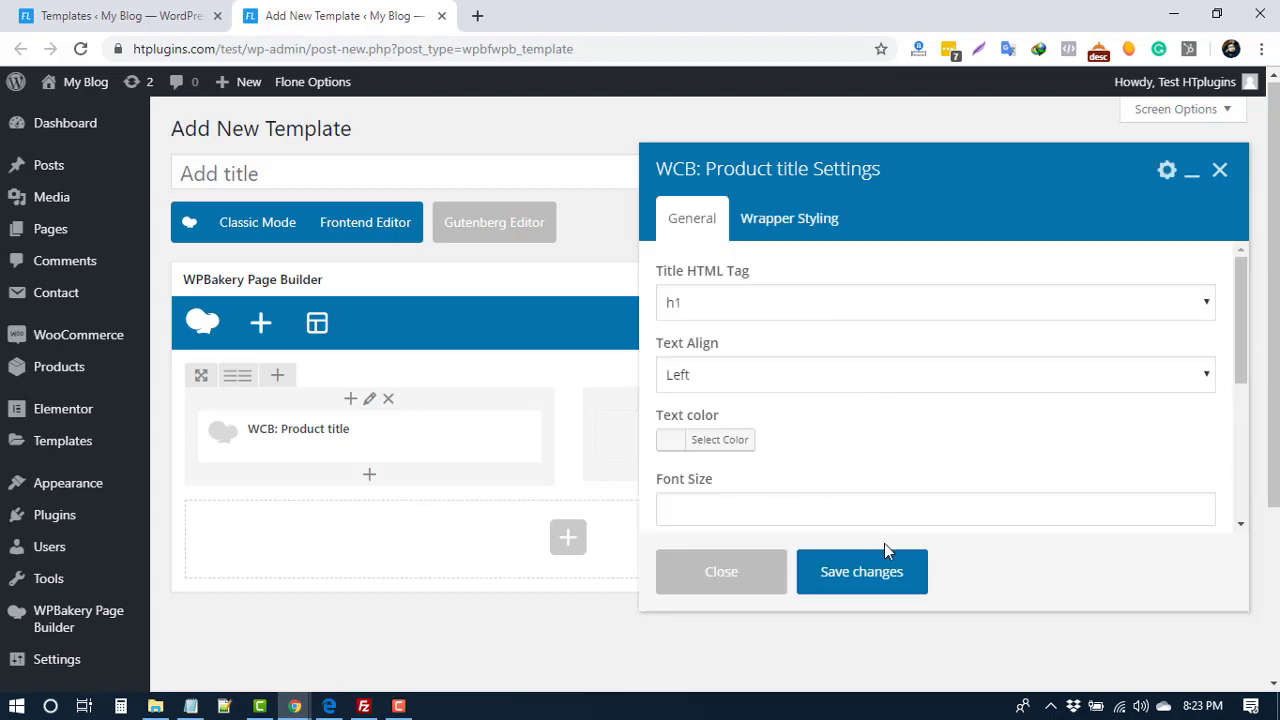
pyautogui.click(880, 581)
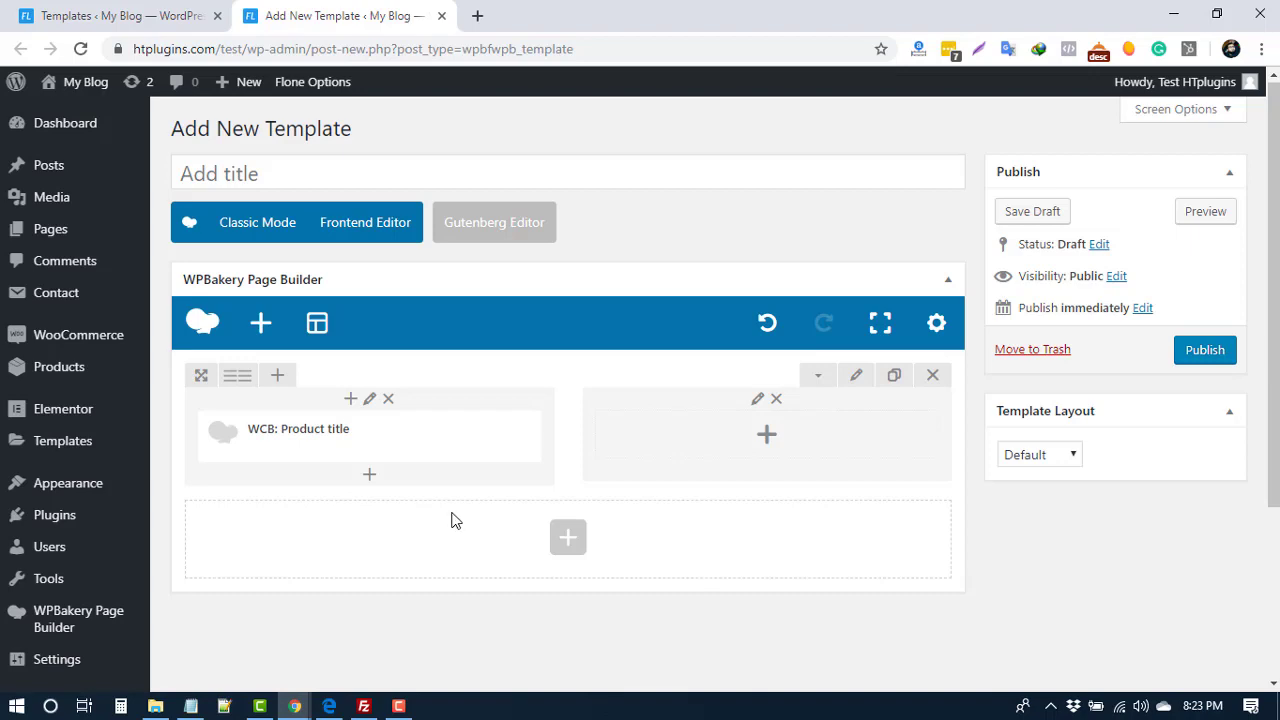
pyautogui.click(373, 476)
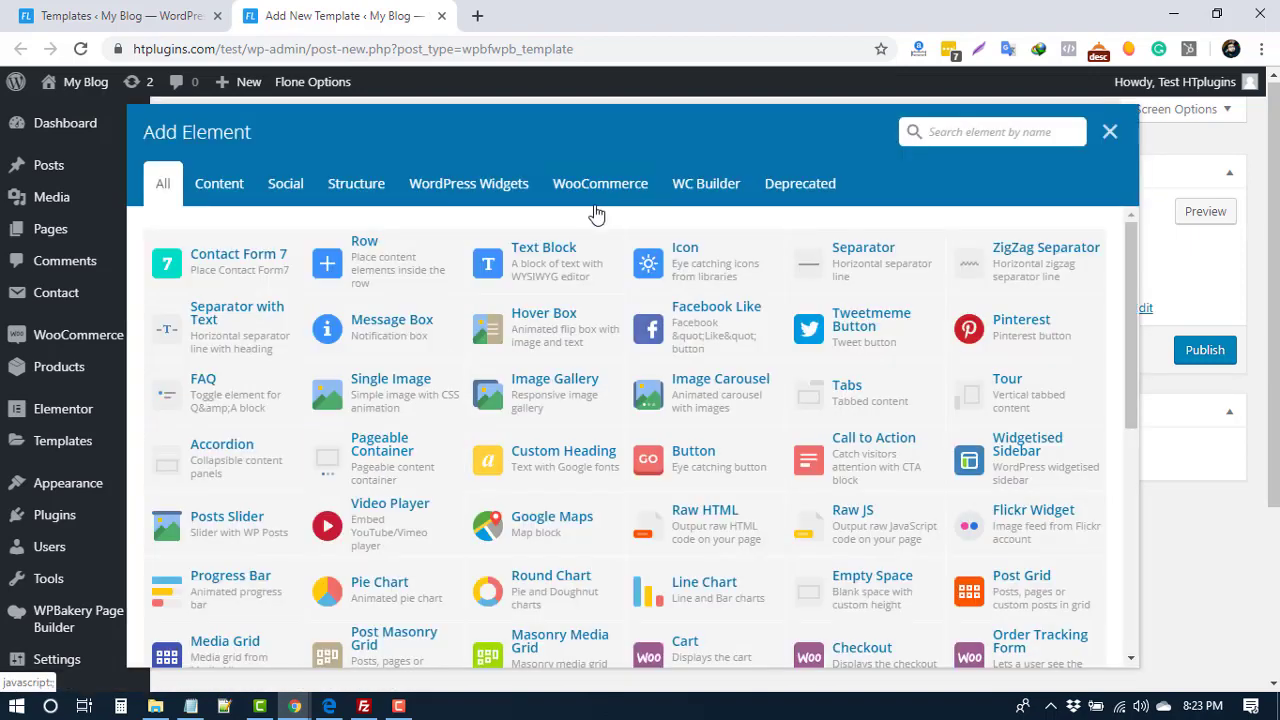
pyautogui.click(706, 186)
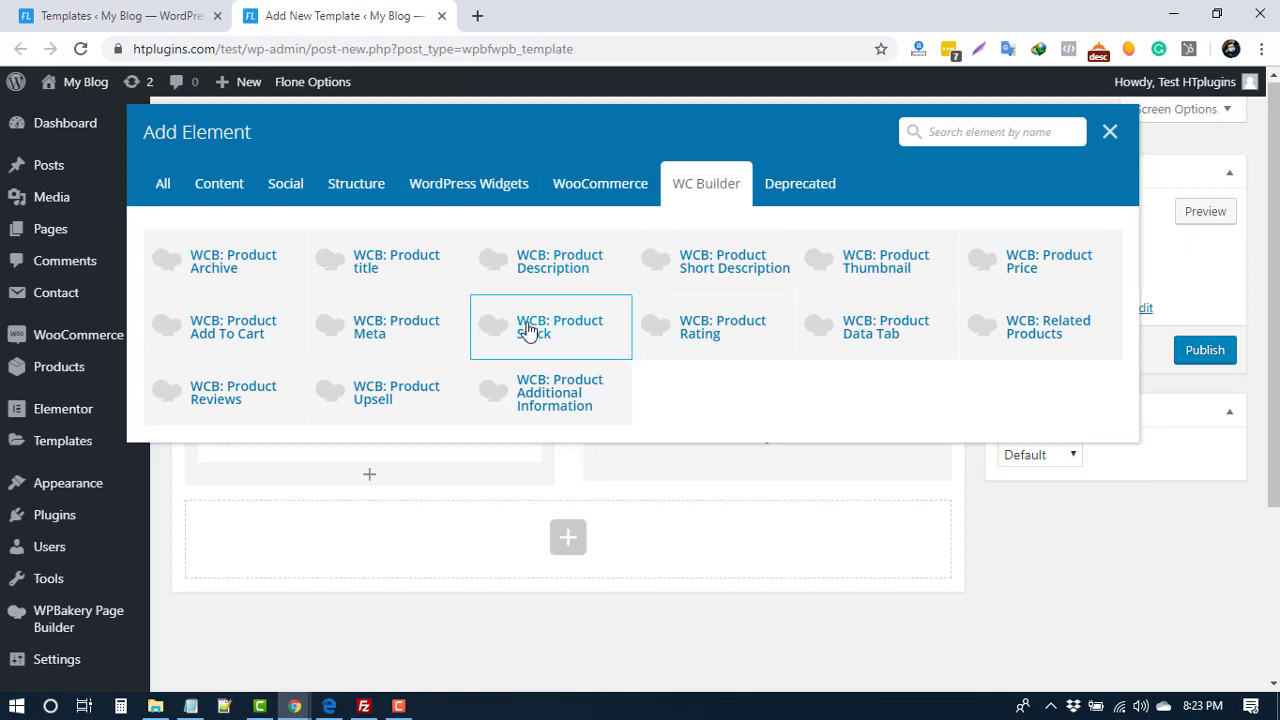
pyautogui.click(1024, 263)
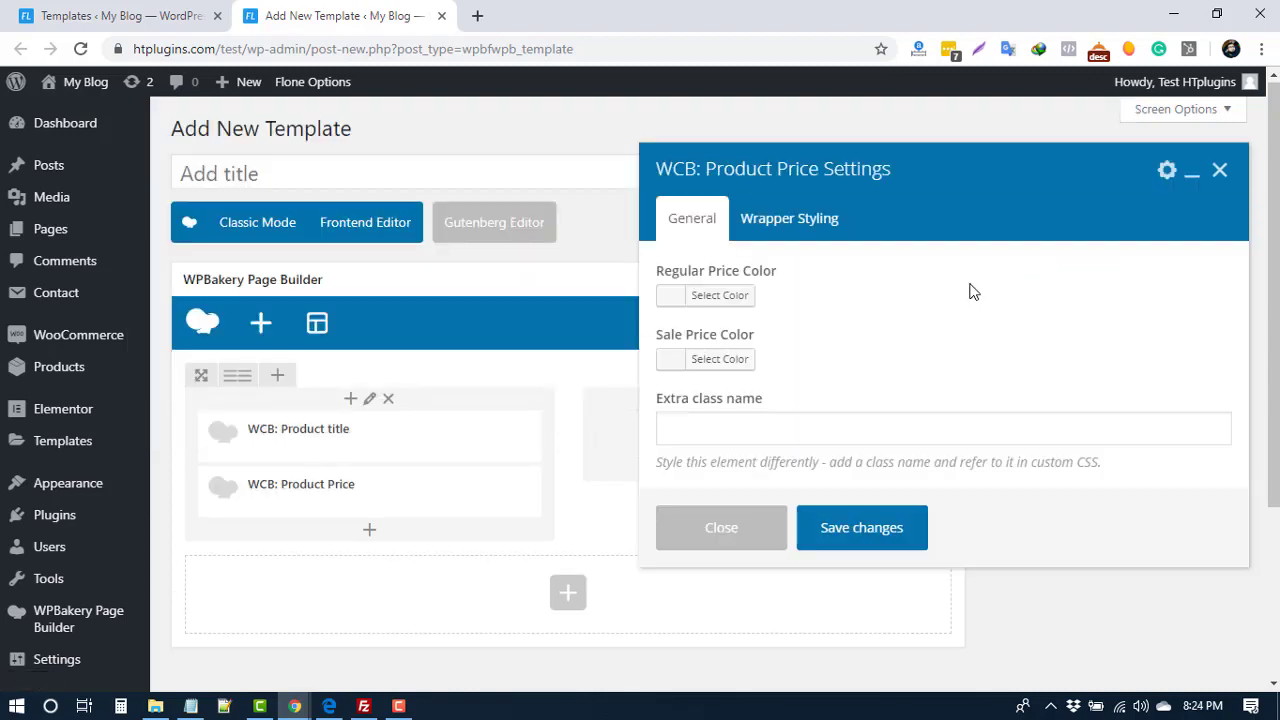
pyautogui.click(874, 532)
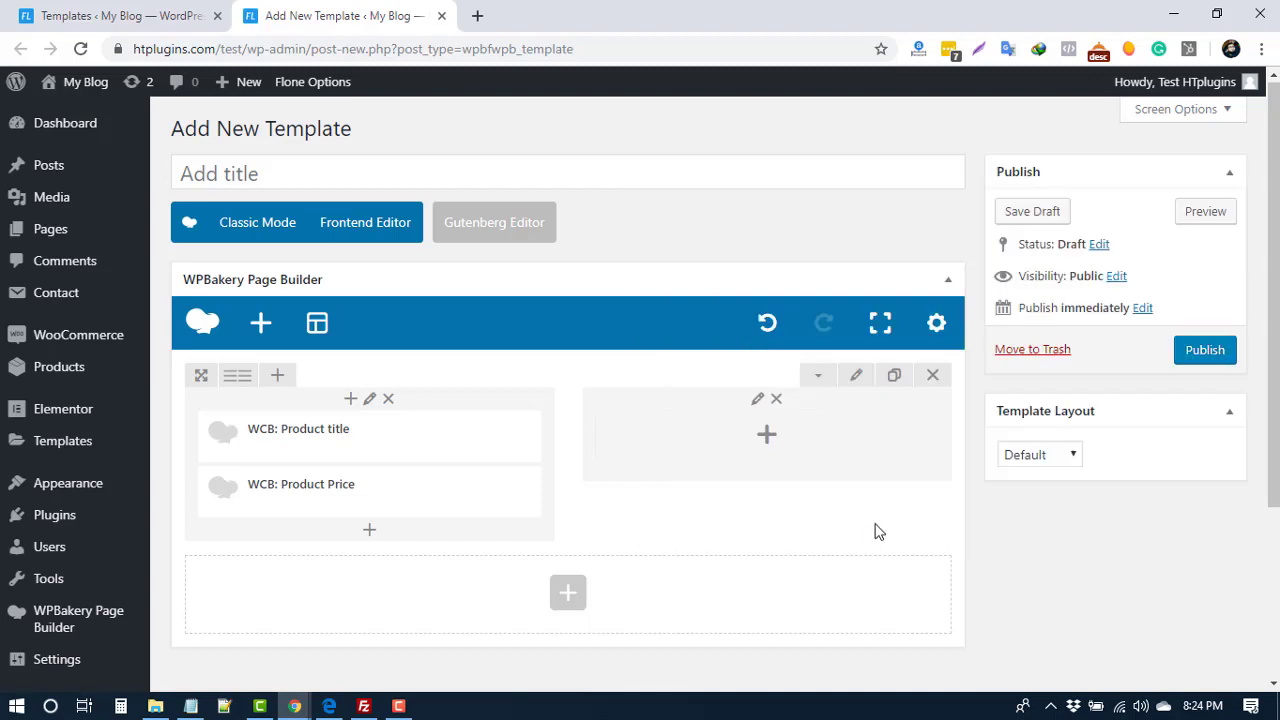
pyautogui.click(770, 435)
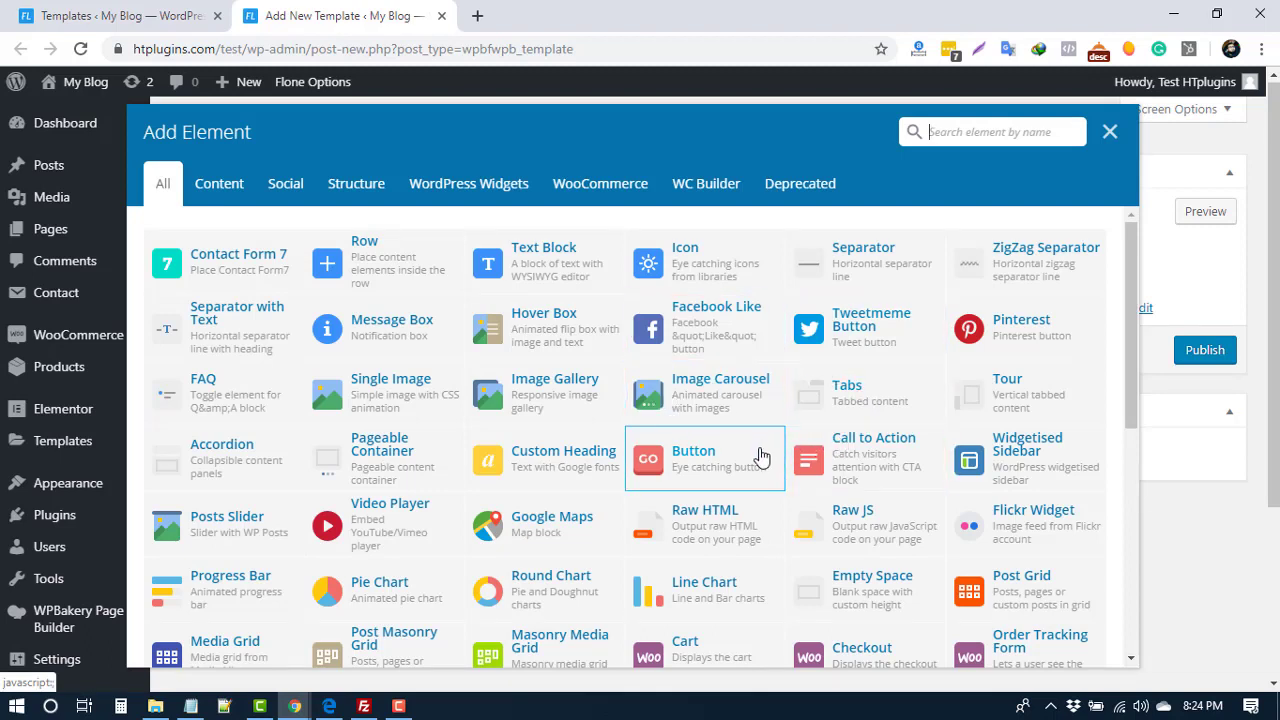
pyautogui.click(1108, 133)
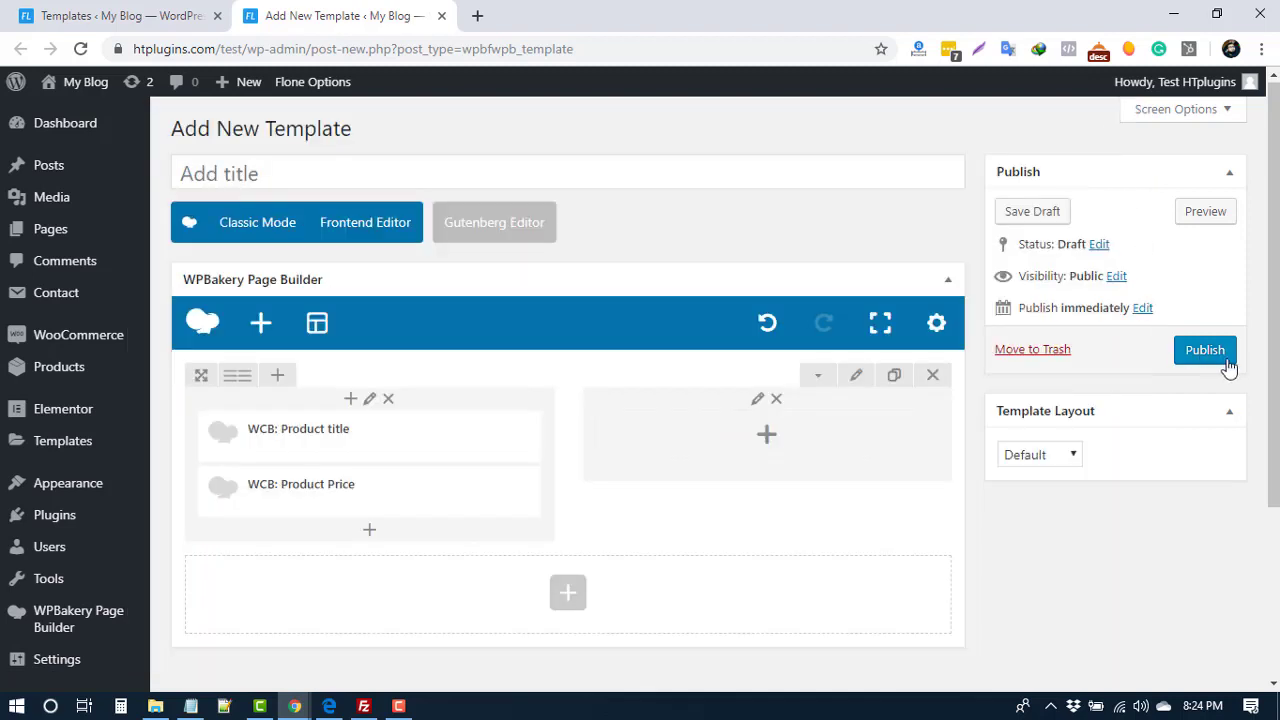